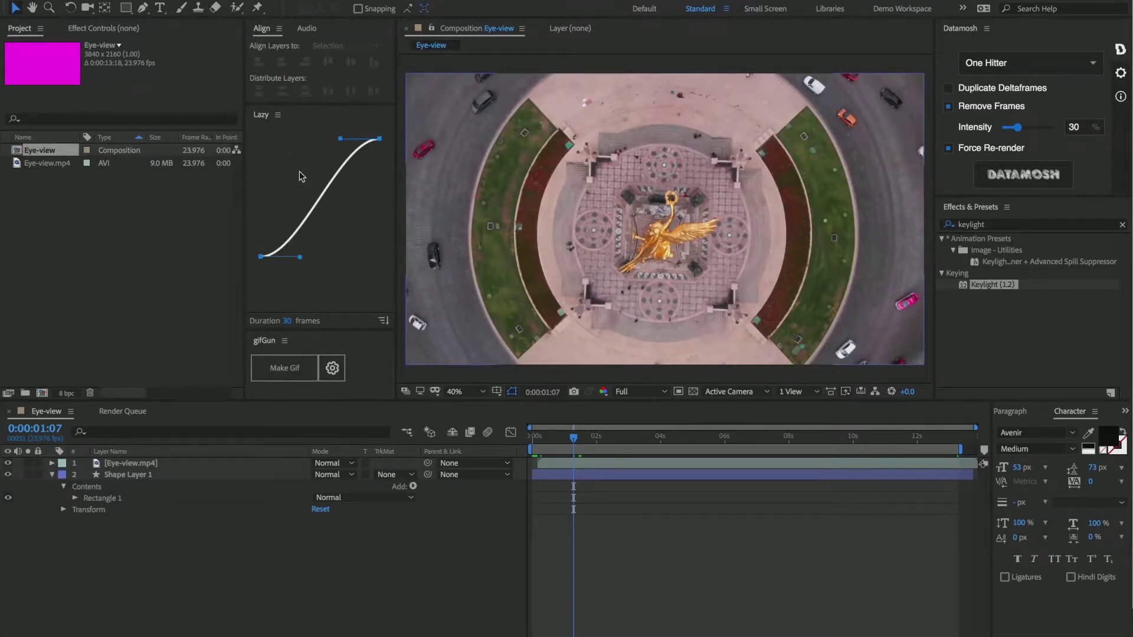
# - Preview the Eye-view.mp4 footage, then scroll through Coverr's Latest Videos in Chrome
pyautogui.click(61, 169)
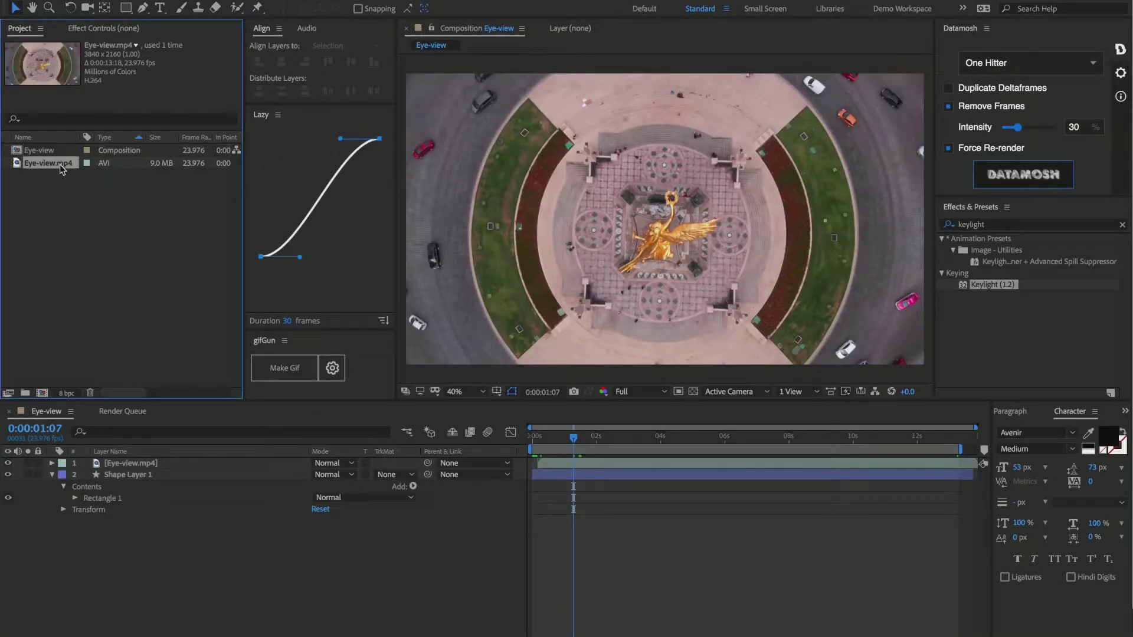
pyautogui.moveTo(576, 438)
pyautogui.mouseDown()
pyautogui.moveTo(687, 451)
pyautogui.moveTo(567, 450)
pyautogui.mouseUp()
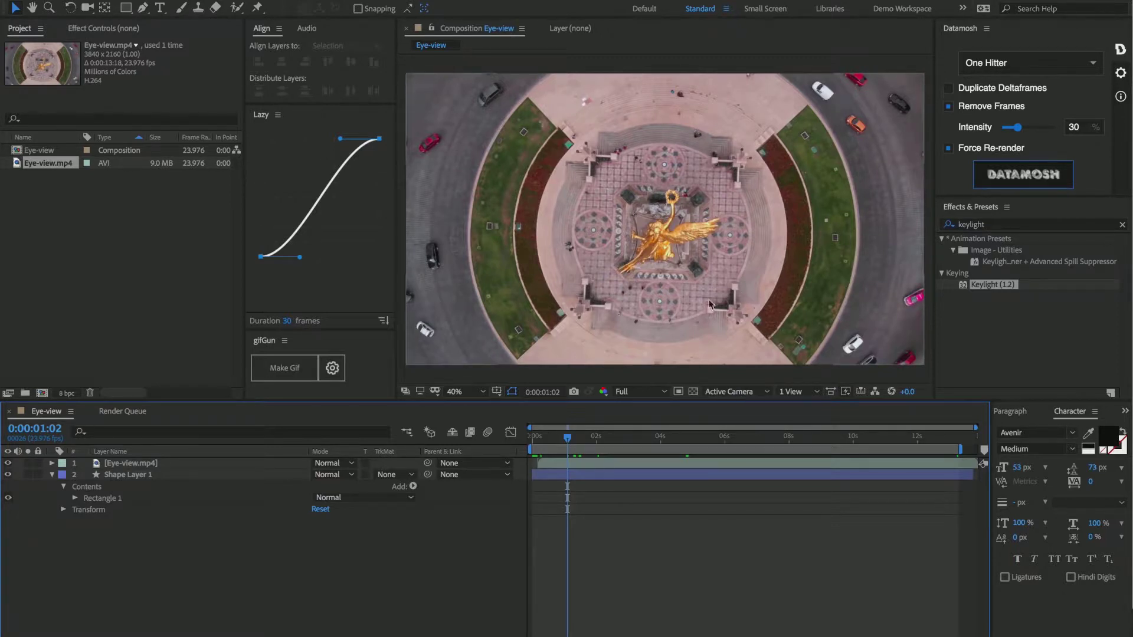
pyautogui.press('super+Tab')
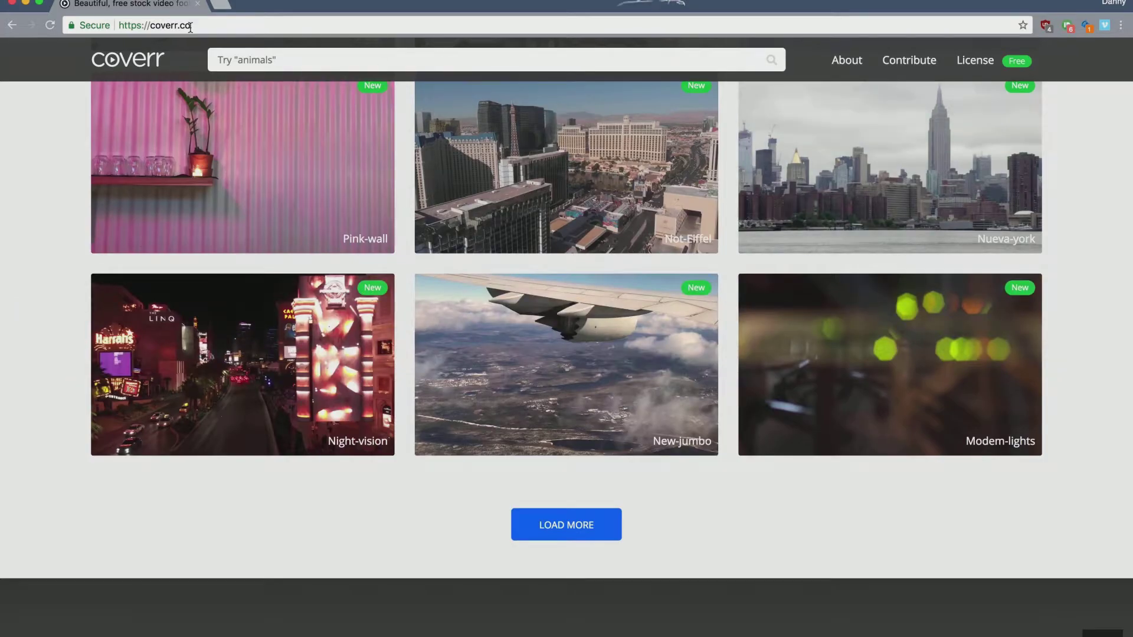
pyautogui.scroll(10, 431, 356)
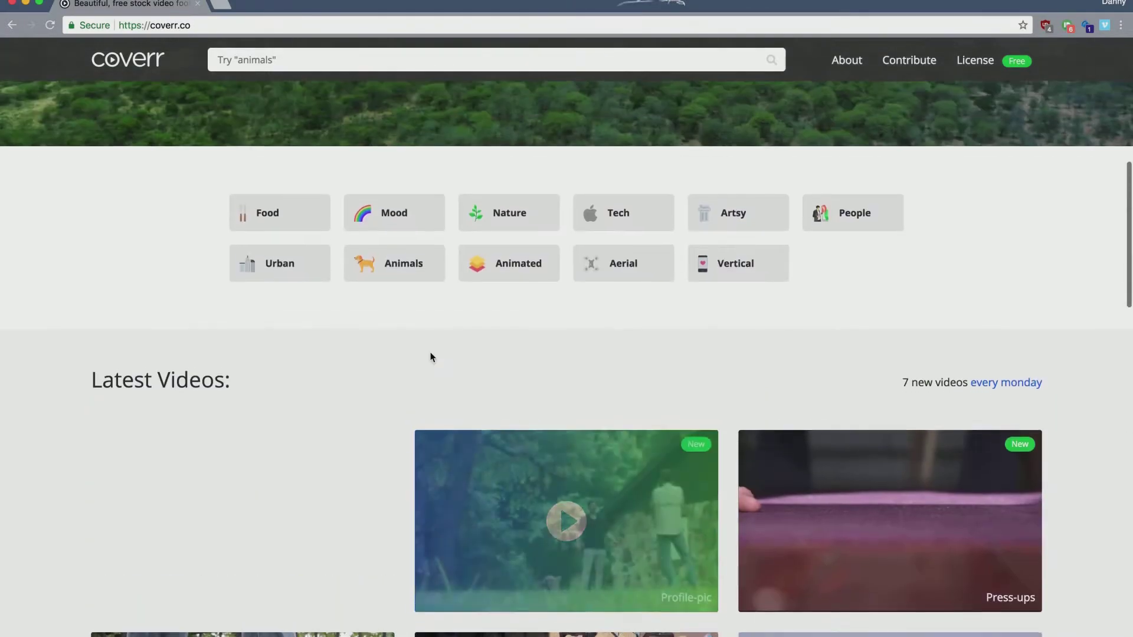
pyautogui.scroll(-5, 432, 356)
pyautogui.scroll(-4, 431, 357)
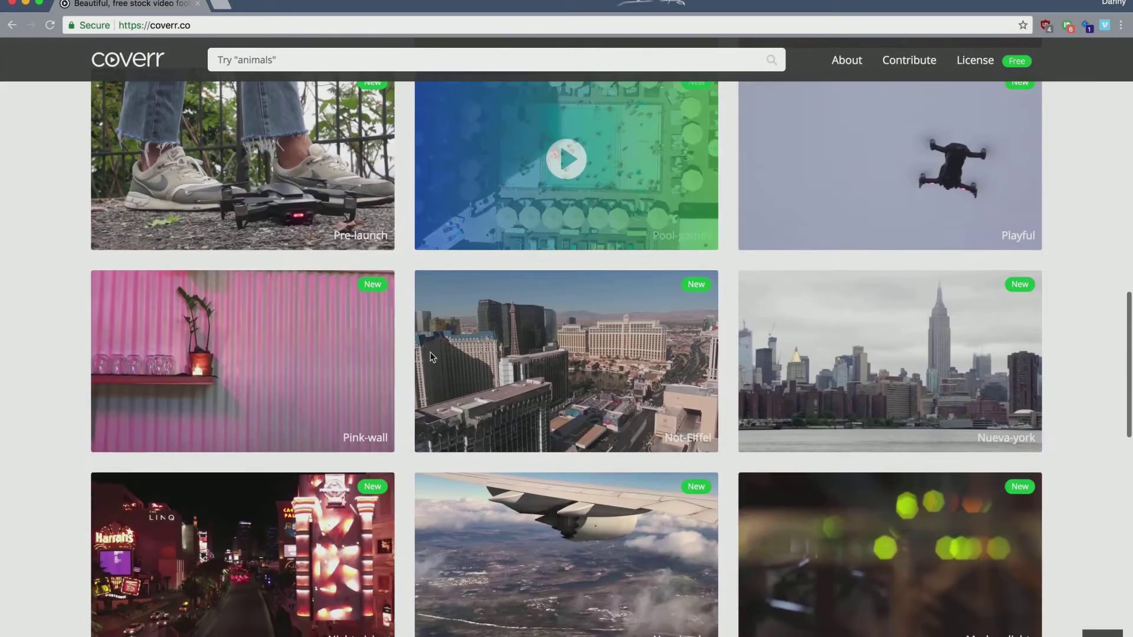
pyautogui.scroll(-5, 432, 357)
pyautogui.scroll(10, 431, 357)
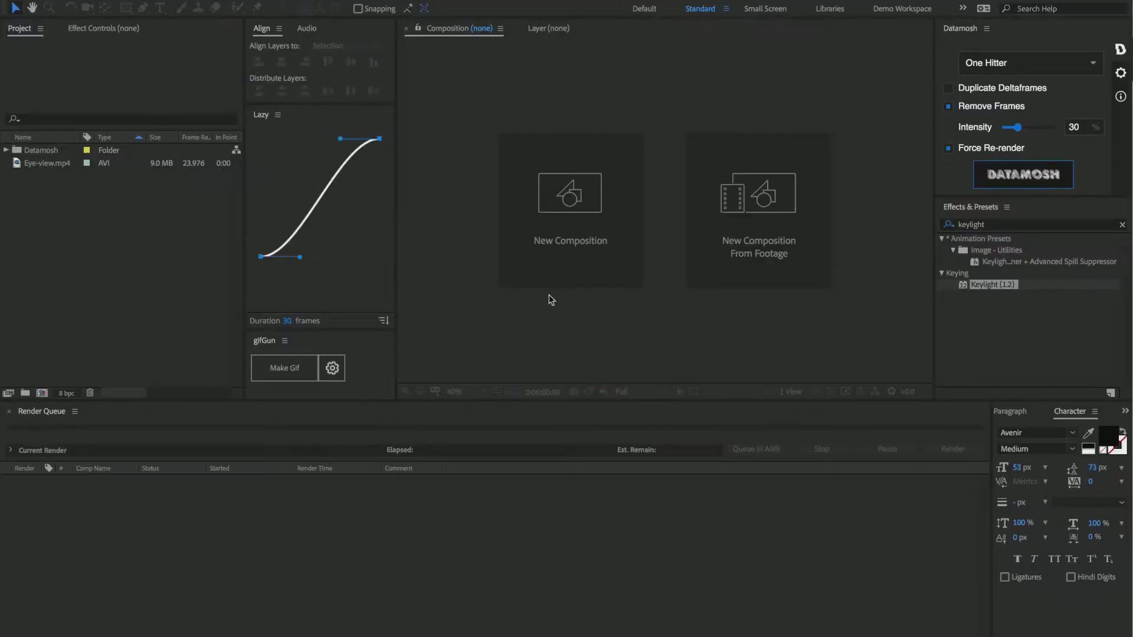
# - Build an Eye-view composition from Eye-view.mp4 with a Medium Cyan background and preview it
pyautogui.click(31, 175)
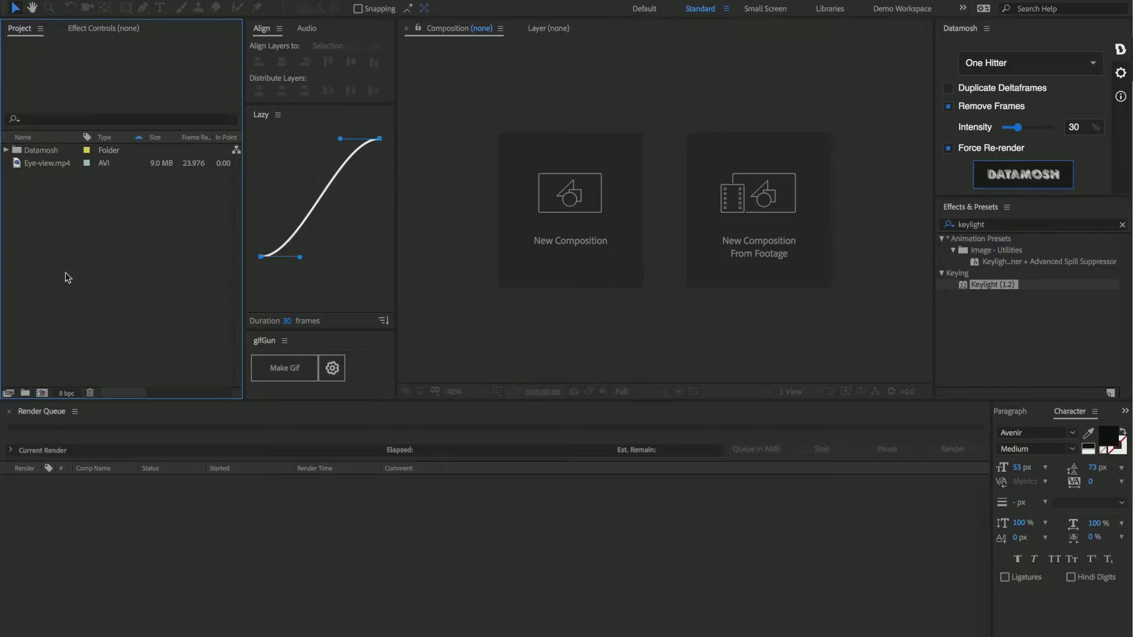
pyautogui.moveTo(47, 167); pyautogui.dragTo(43, 391)
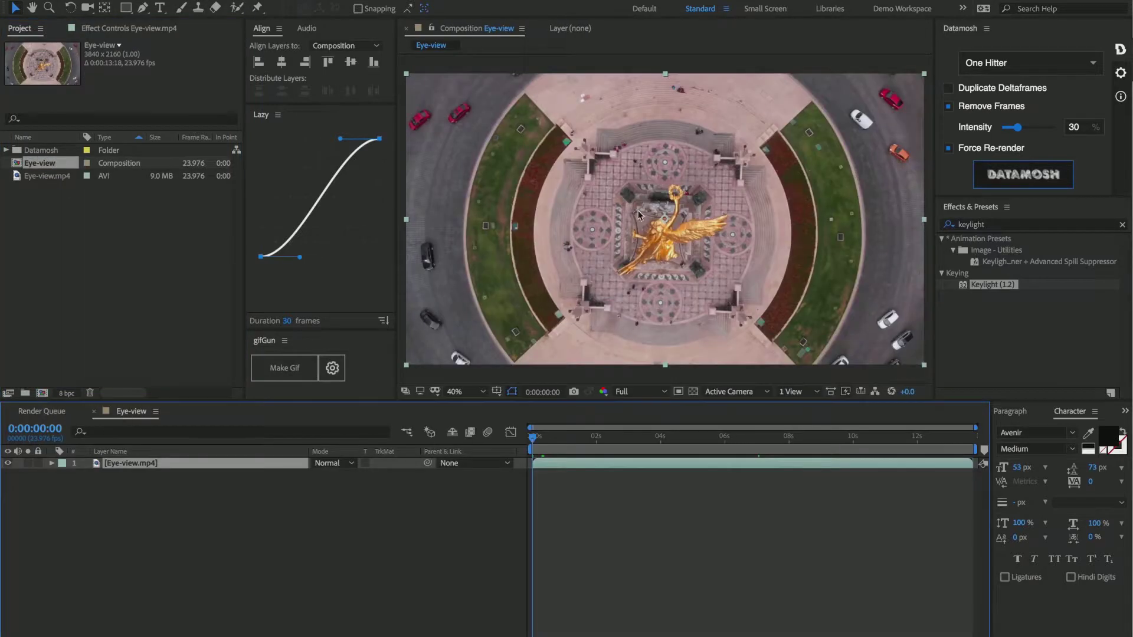
pyautogui.hotkey('ctrl', 'k')
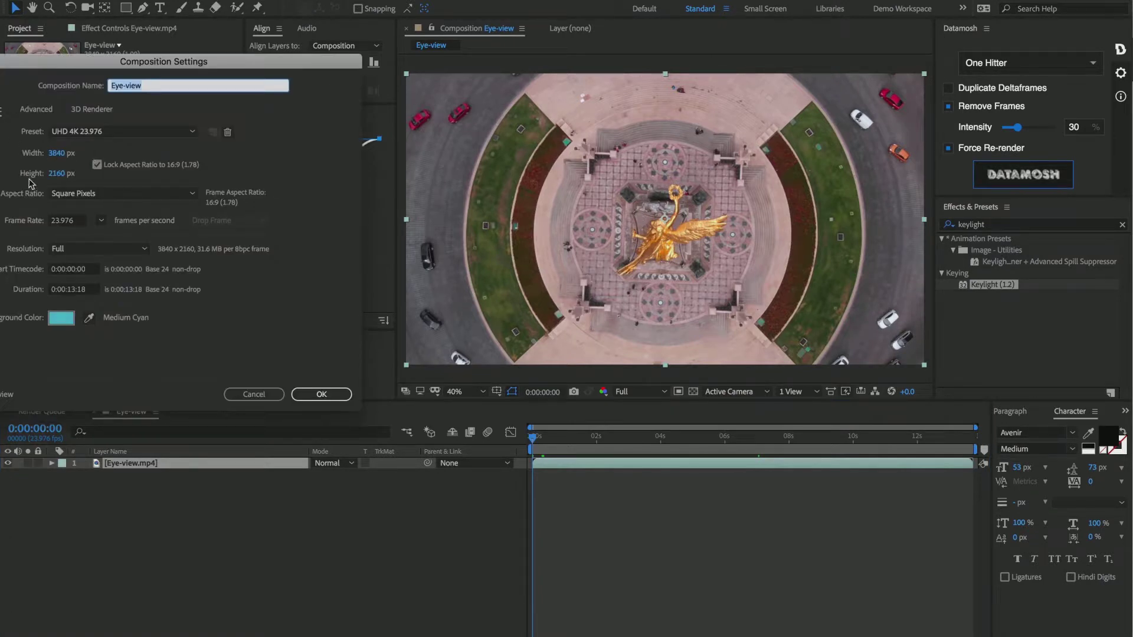
pyautogui.click(323, 395)
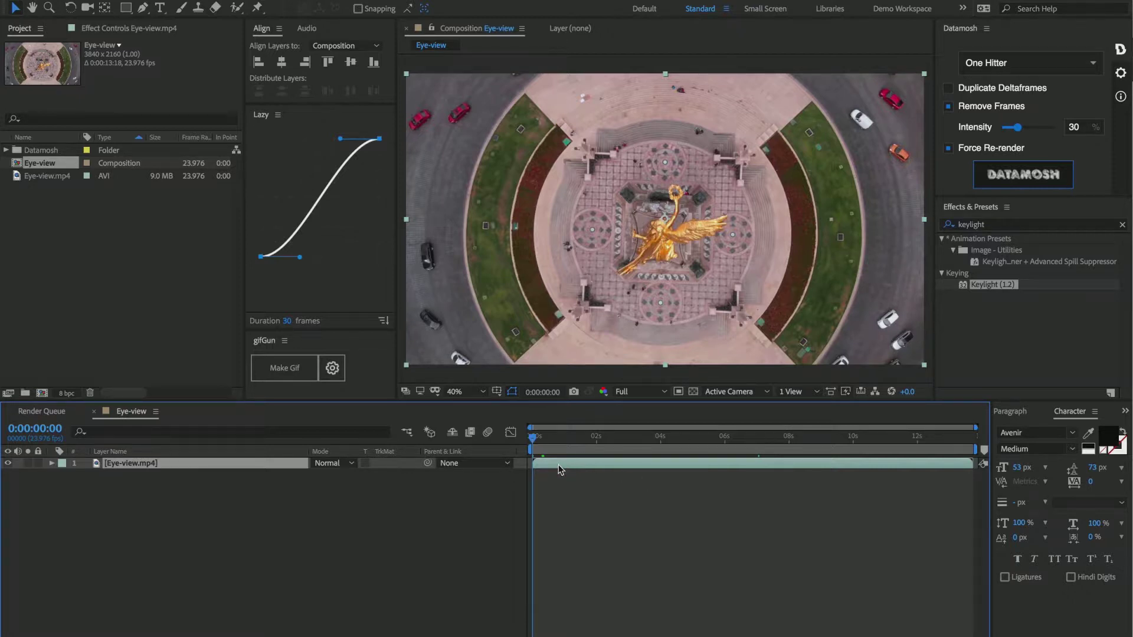
pyautogui.press('space')
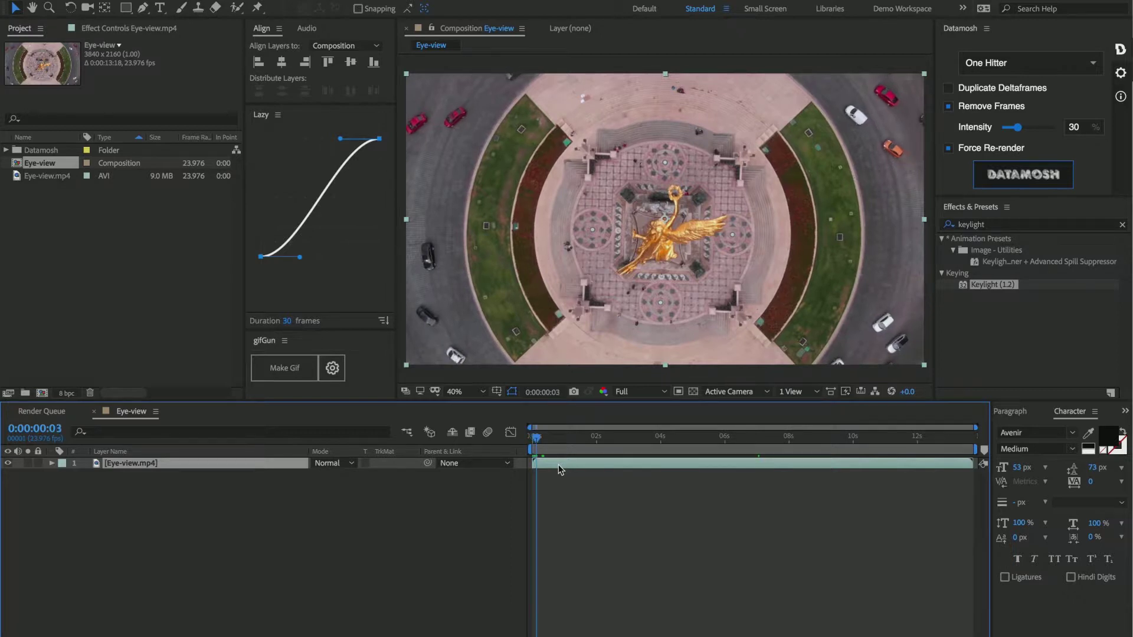
# - Create a full-composition rectangle shape layer and move it below the drone footage
pyautogui.click(534, 437)
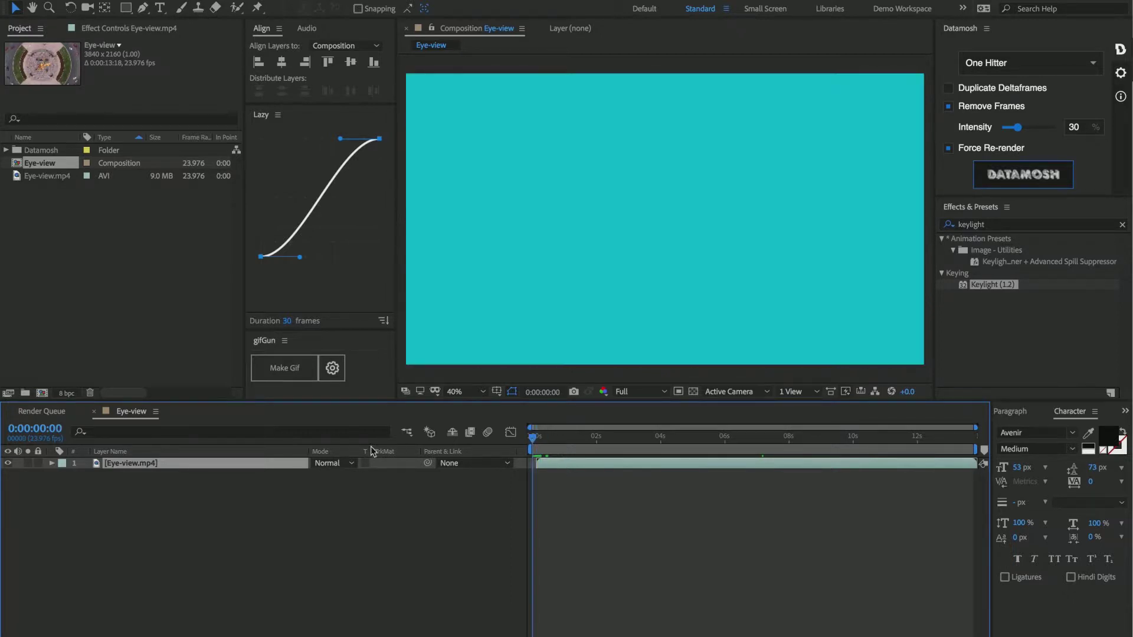
pyautogui.click(126, 8)
pyautogui.doubleClick(126, 8)
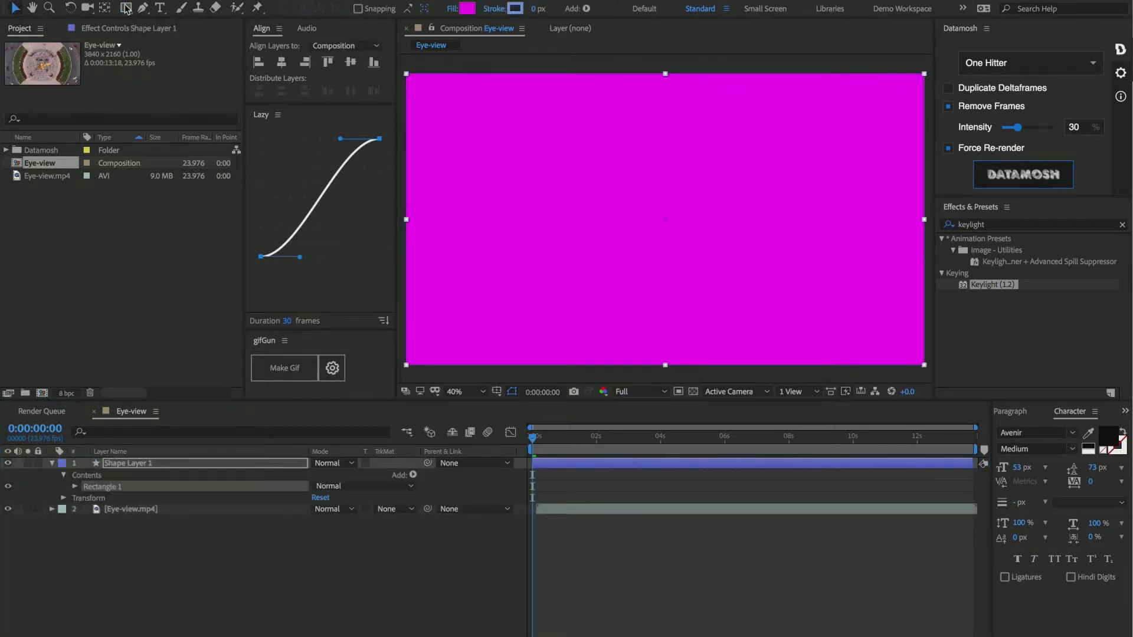
pyautogui.hotkey('ctrl', 'shift', '[')
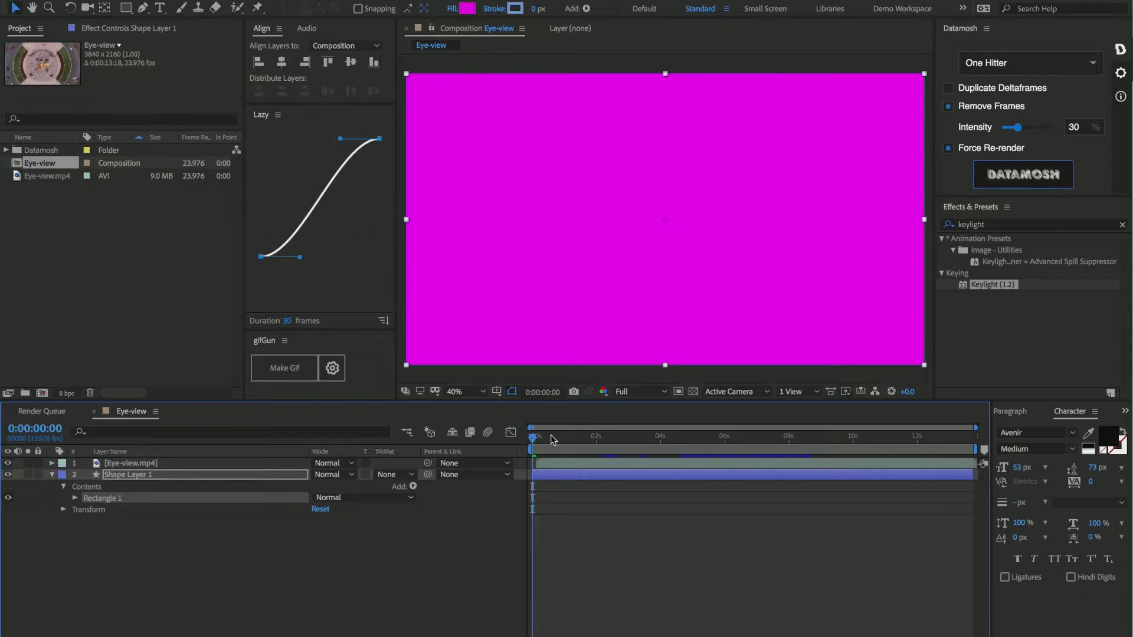
# - Preview the comp and end the work area at 11:23
pyautogui.press('space')
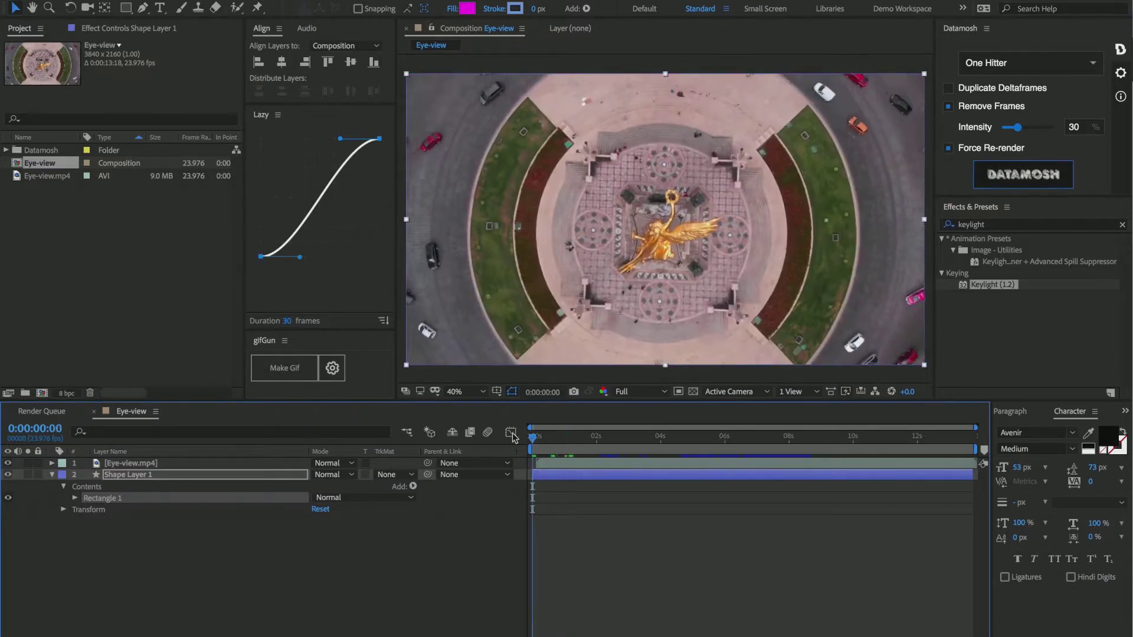
pyautogui.press('space')
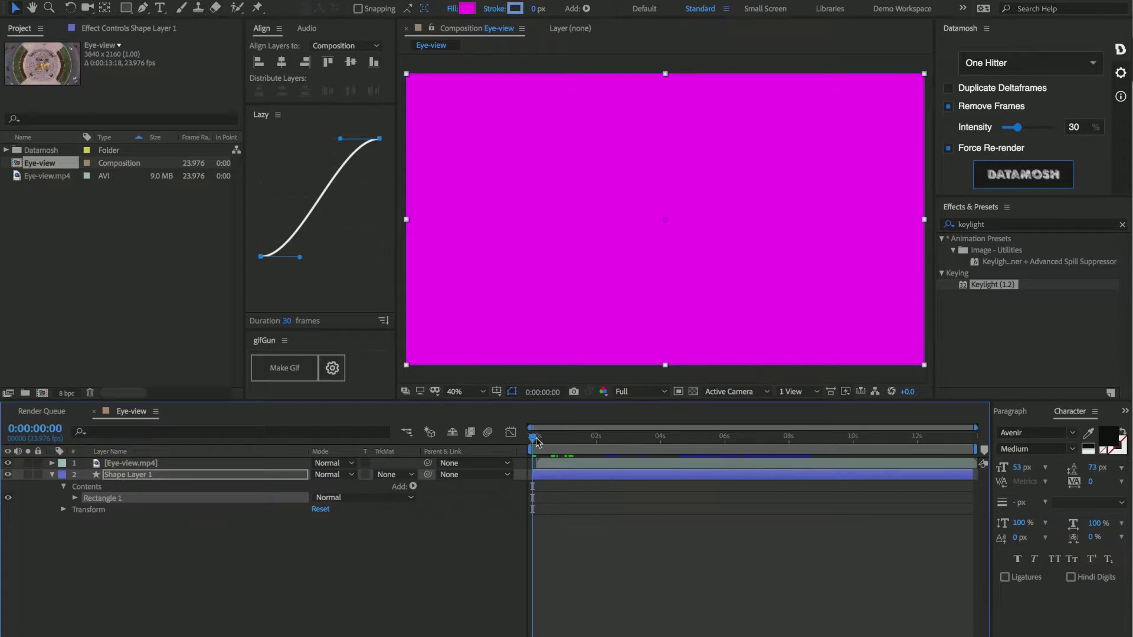
pyautogui.moveTo(532, 440); pyautogui.dragTo(917, 441)
pyautogui.press('n')
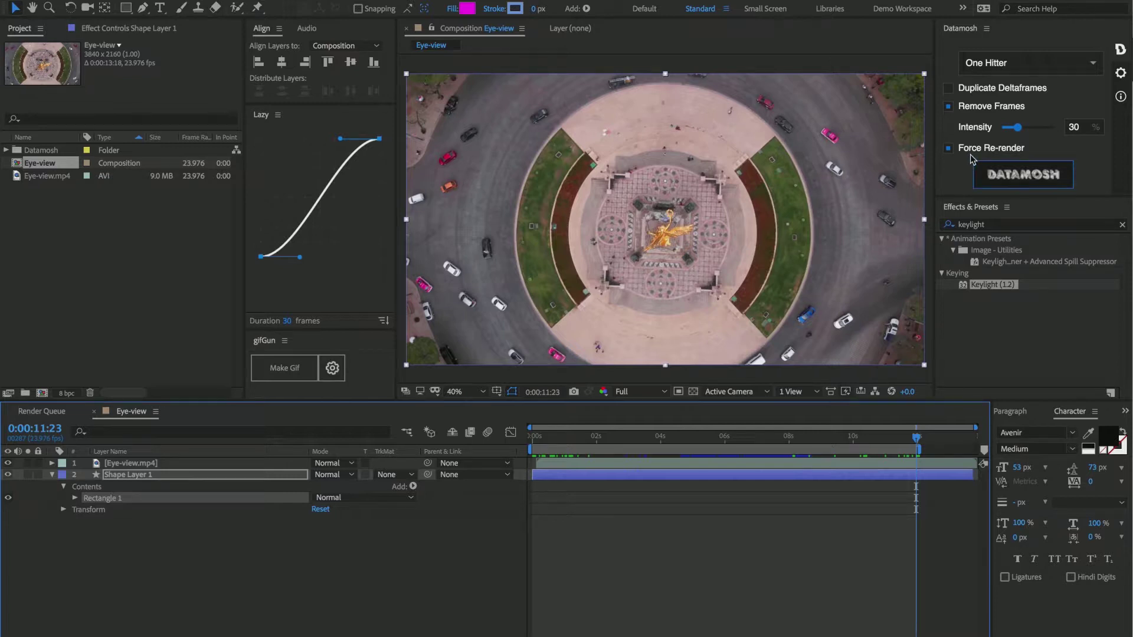
pyautogui.click(715, 537)
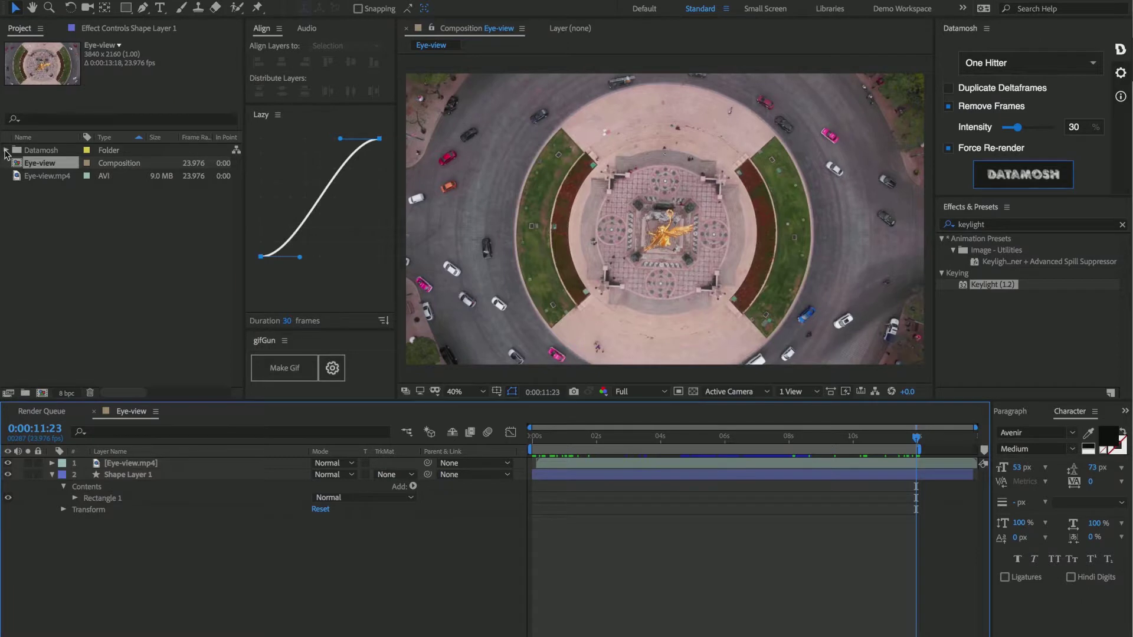
# - Add the datamosh render from the Datamosh folder on top and apply Keylight (1.2) to it
pyautogui.moveTo(55, 165); pyautogui.dragTo(671, 220)
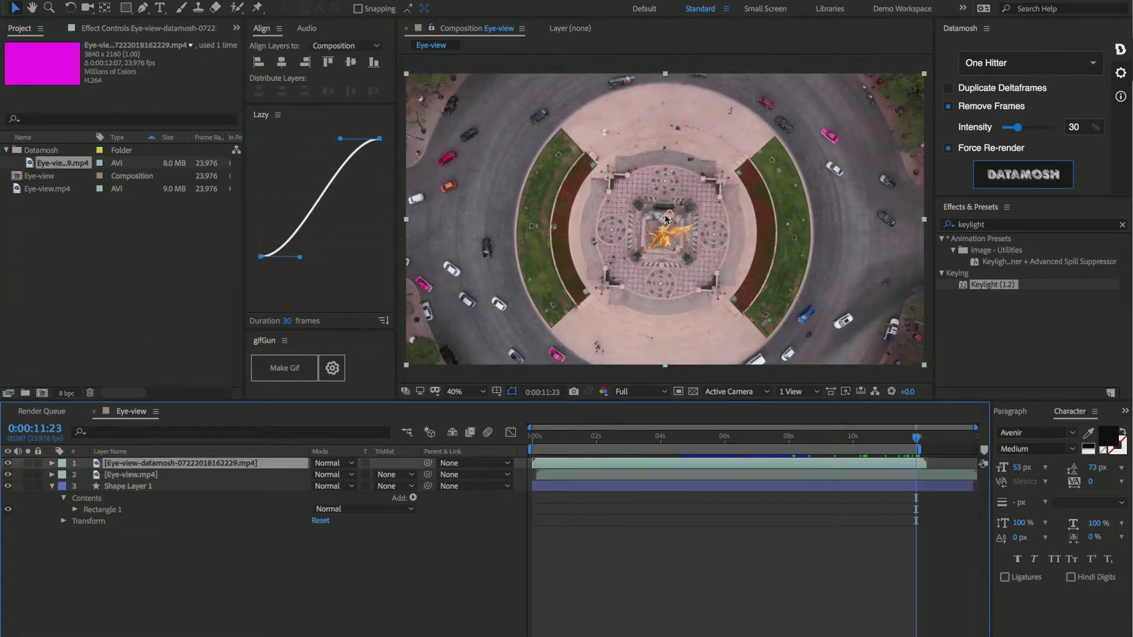
pyautogui.moveTo(615, 439); pyautogui.dragTo(695, 446)
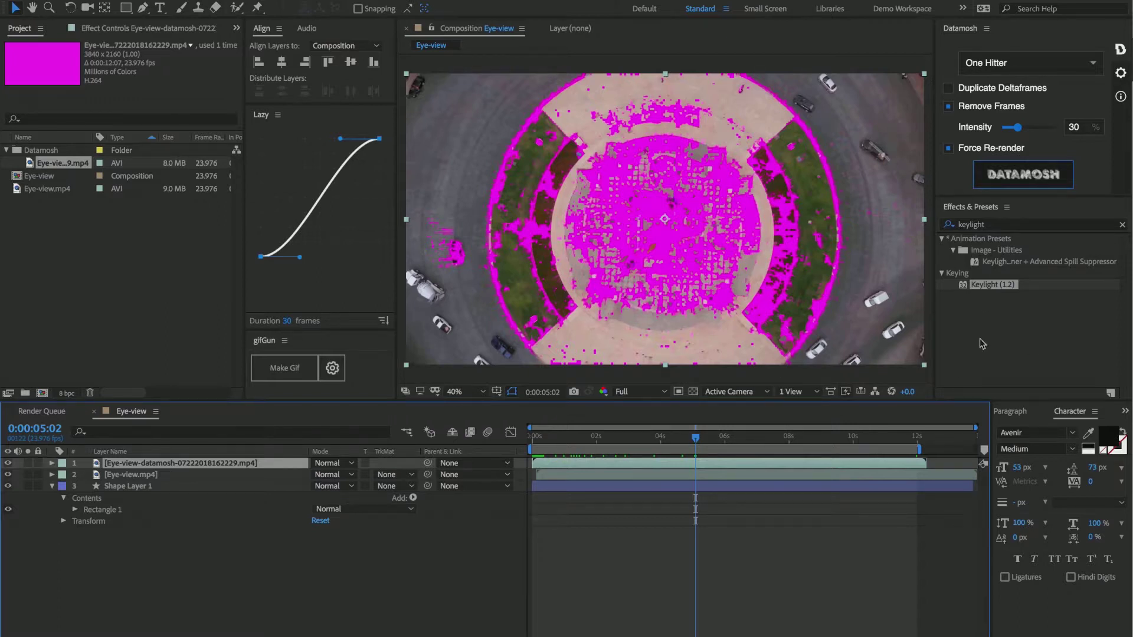
pyautogui.moveTo(1016, 294); pyautogui.dragTo(708, 465)
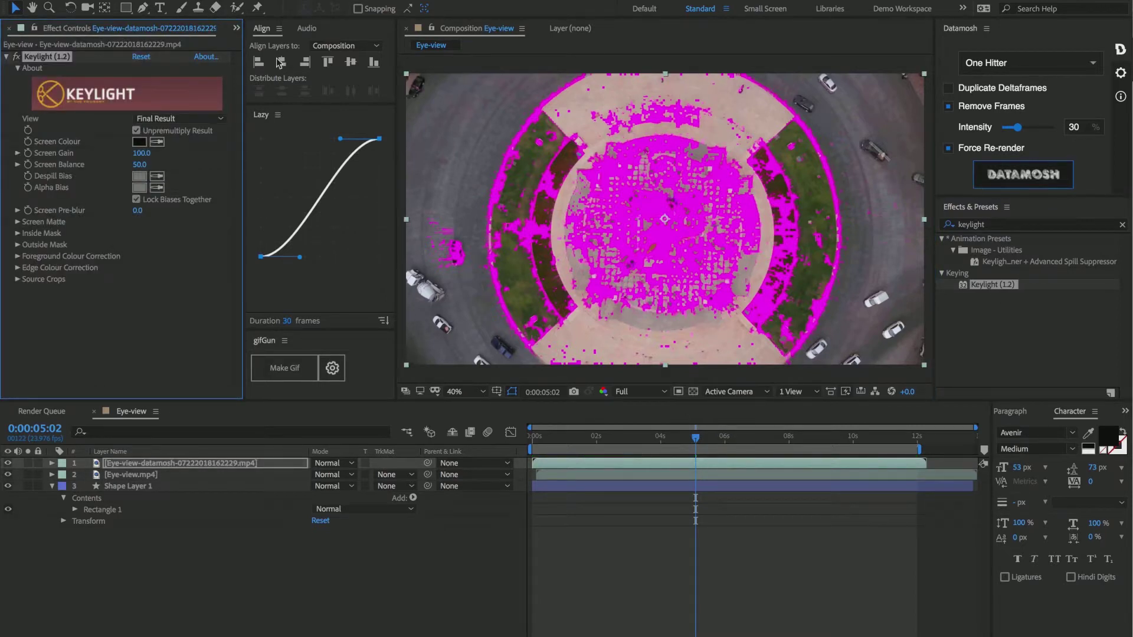
# - Sample the magenta with Keylight's Screen Colour eyedropper, then hide layers 2 and 3
pyautogui.click(156, 142)
pyautogui.click(608, 168)
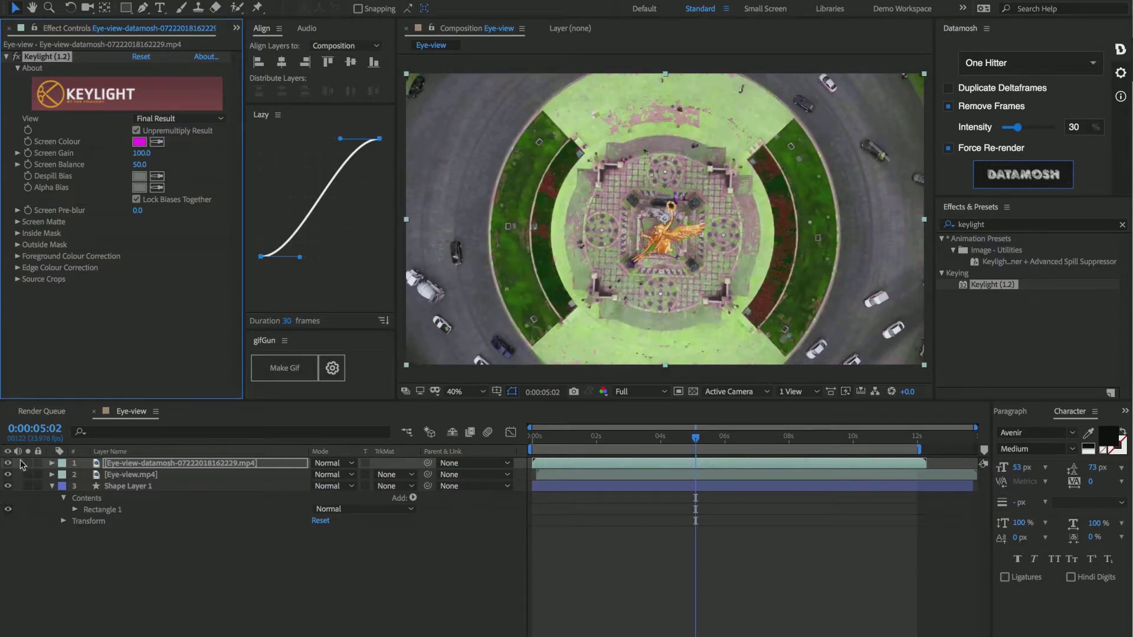
pyautogui.click(7, 475)
pyautogui.click(8, 485)
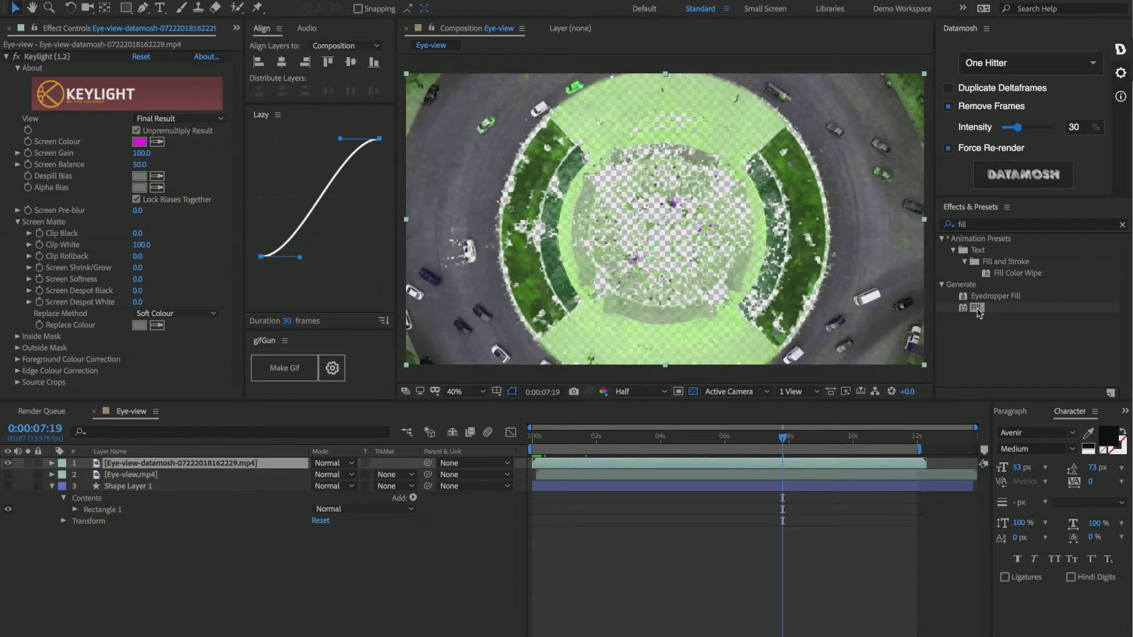
# - Apply a Fill effect with Invert checked to the datamosh layer and scrub to review the red pattern
pyautogui.moveTo(977, 308); pyautogui.dragTo(730, 259)
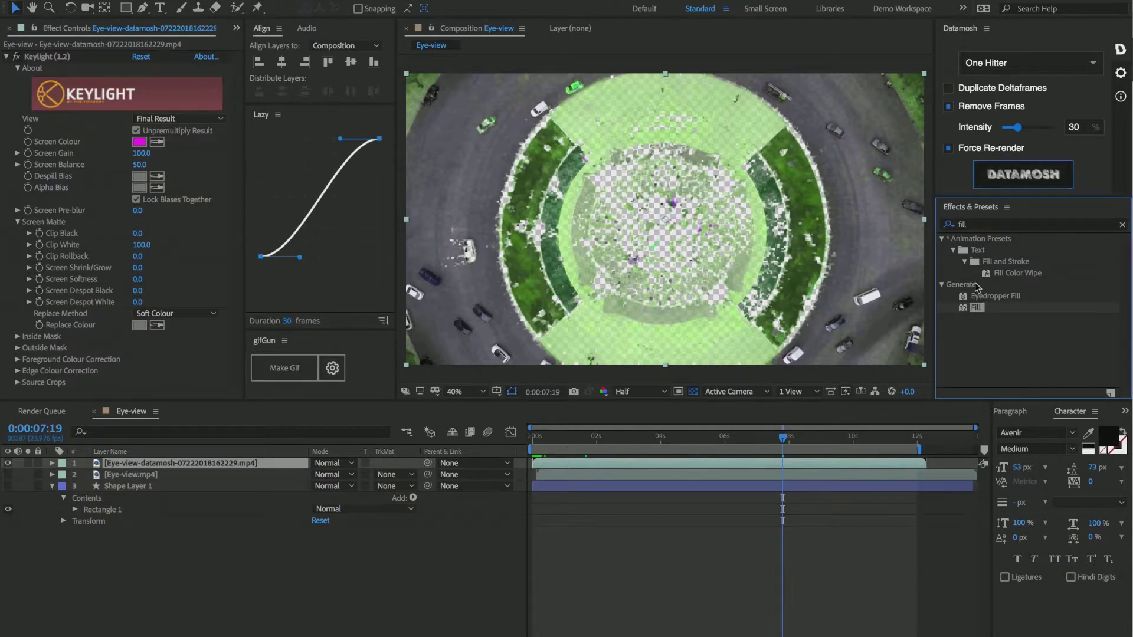
pyautogui.doubleClick(977, 307)
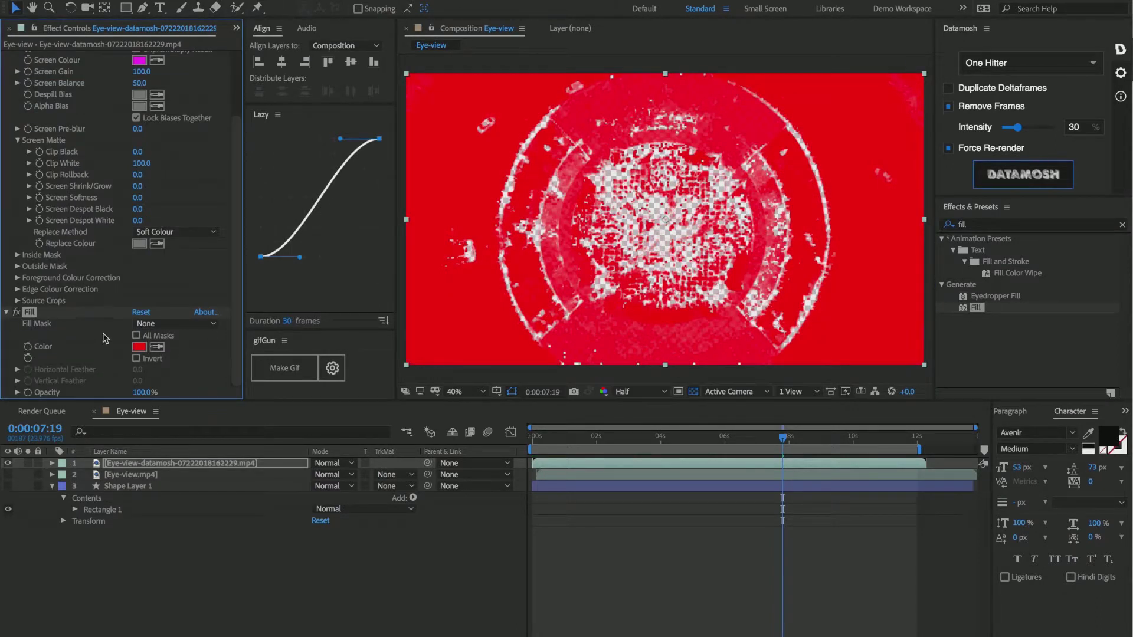
pyautogui.click(135, 359)
pyautogui.click(534, 439)
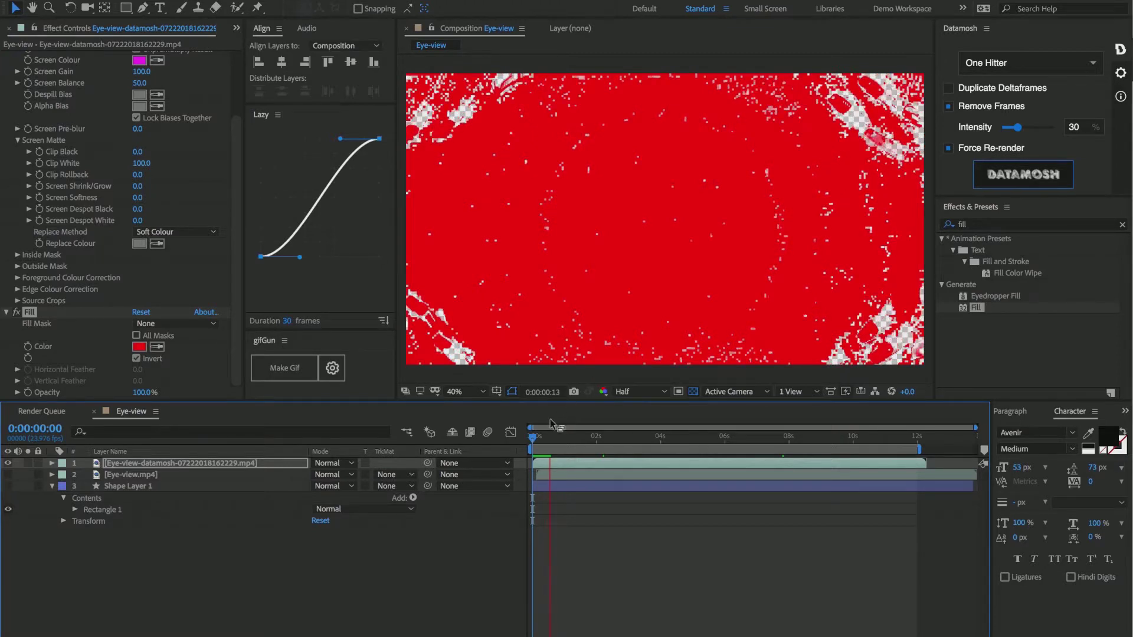
pyautogui.moveTo(560, 440); pyautogui.dragTo(856, 454)
pyautogui.click(856, 453)
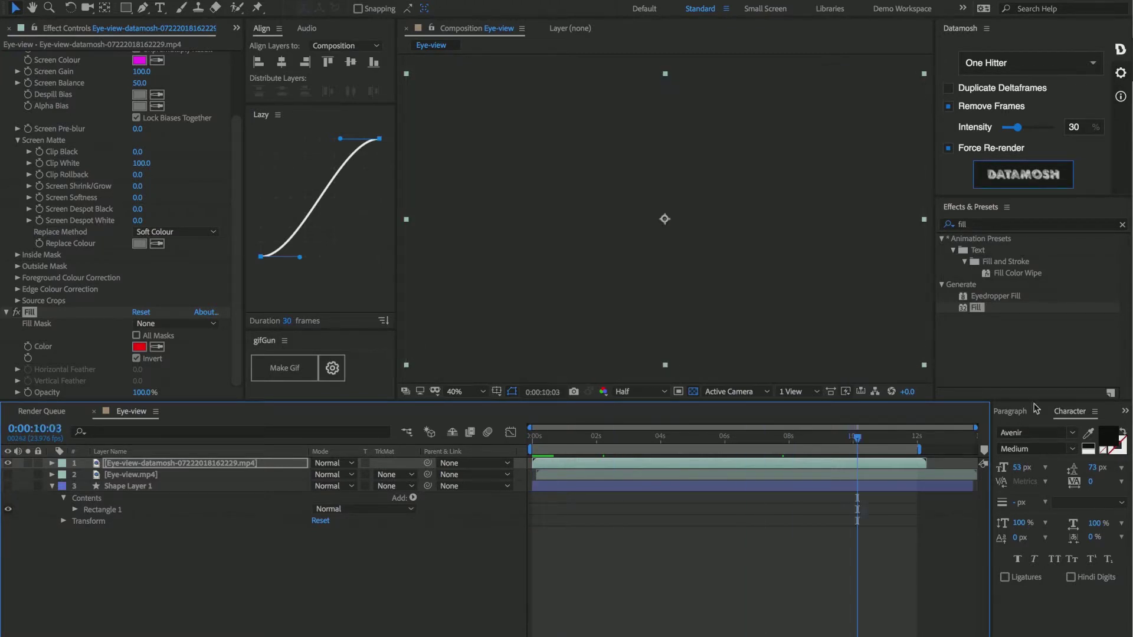
pyautogui.click(848, 466)
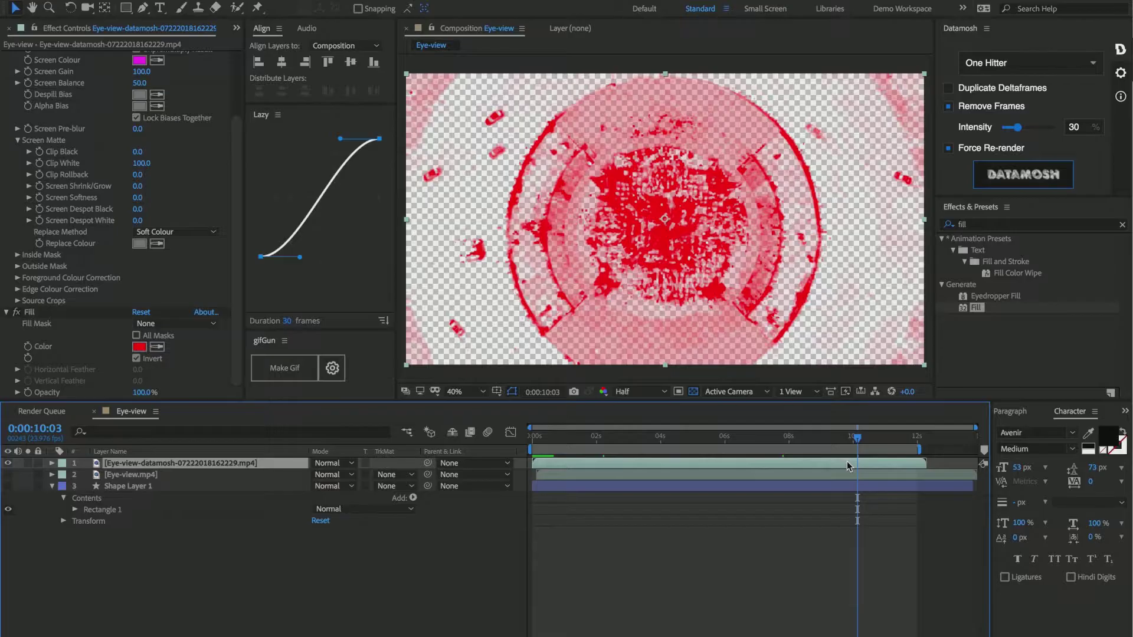
# - Enable Time Remap on the datamosh layer and drag its end keyframe back to about one second
pyautogui.hotkey('ctrl', 'alt', 't')
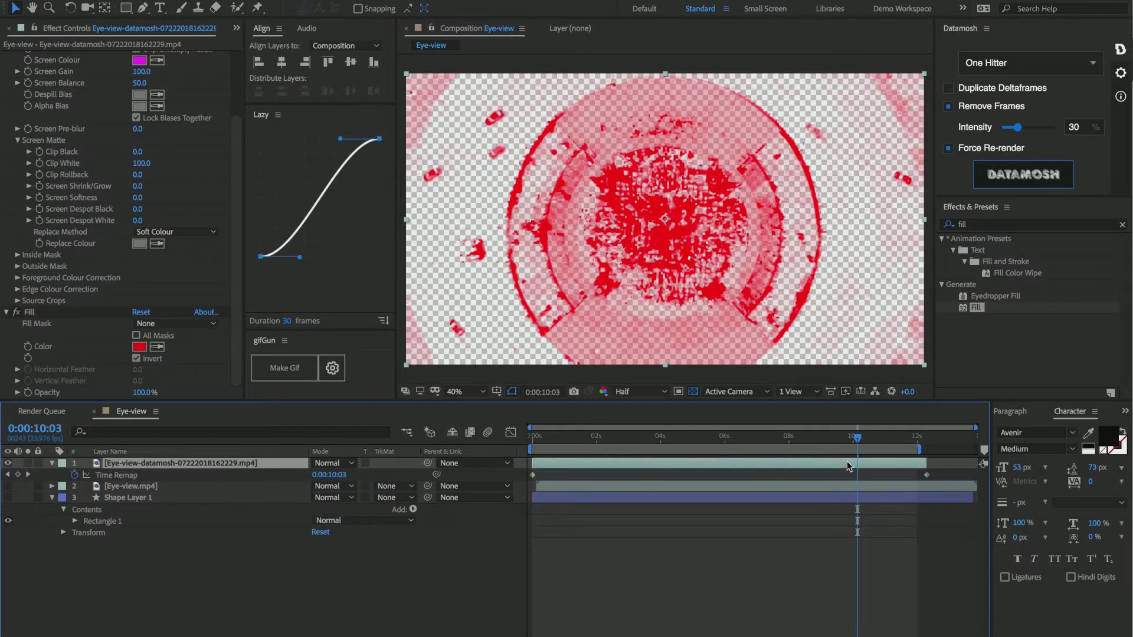
pyautogui.click(927, 476)
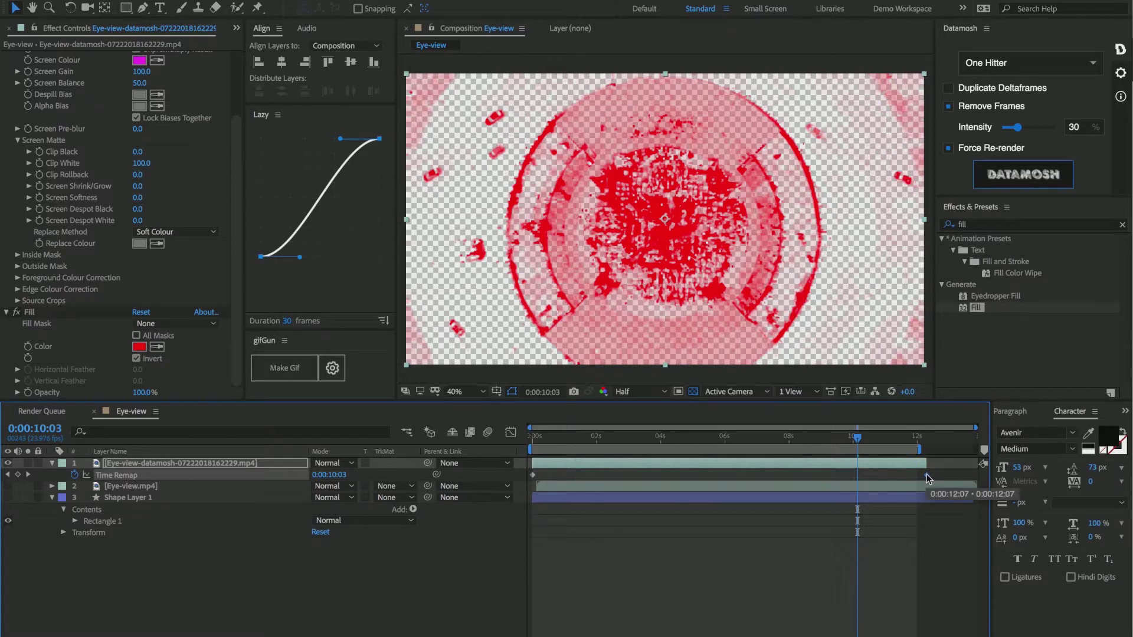
pyautogui.moveTo(927, 476); pyautogui.dragTo(866, 476)
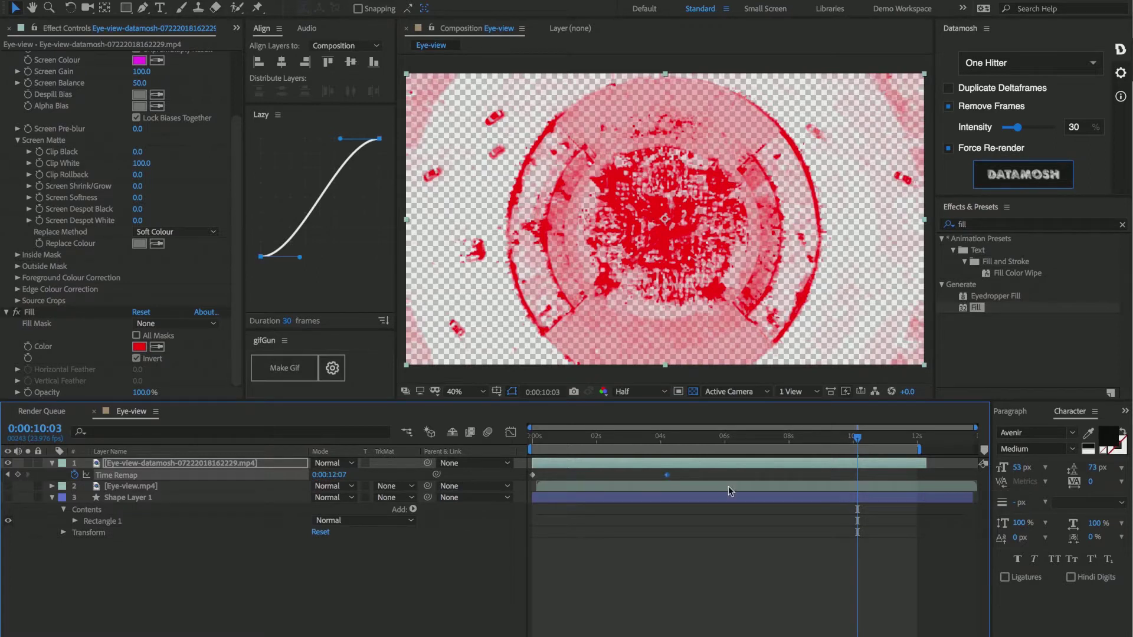
pyautogui.moveTo(667, 477); pyautogui.dragTo(556, 465)
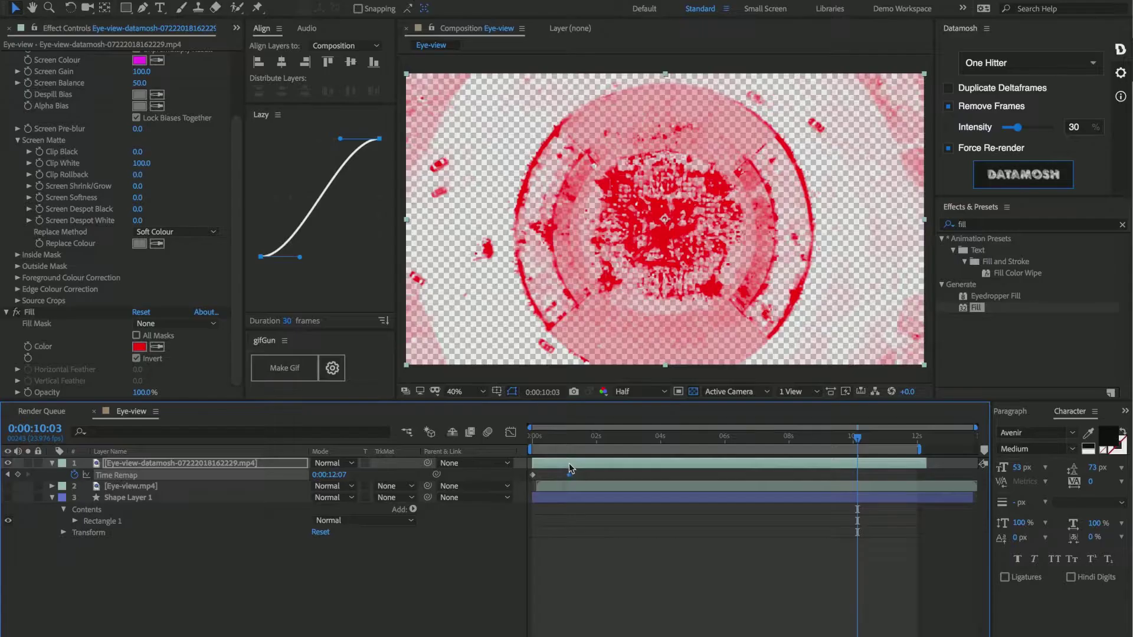
pyautogui.click(573, 436)
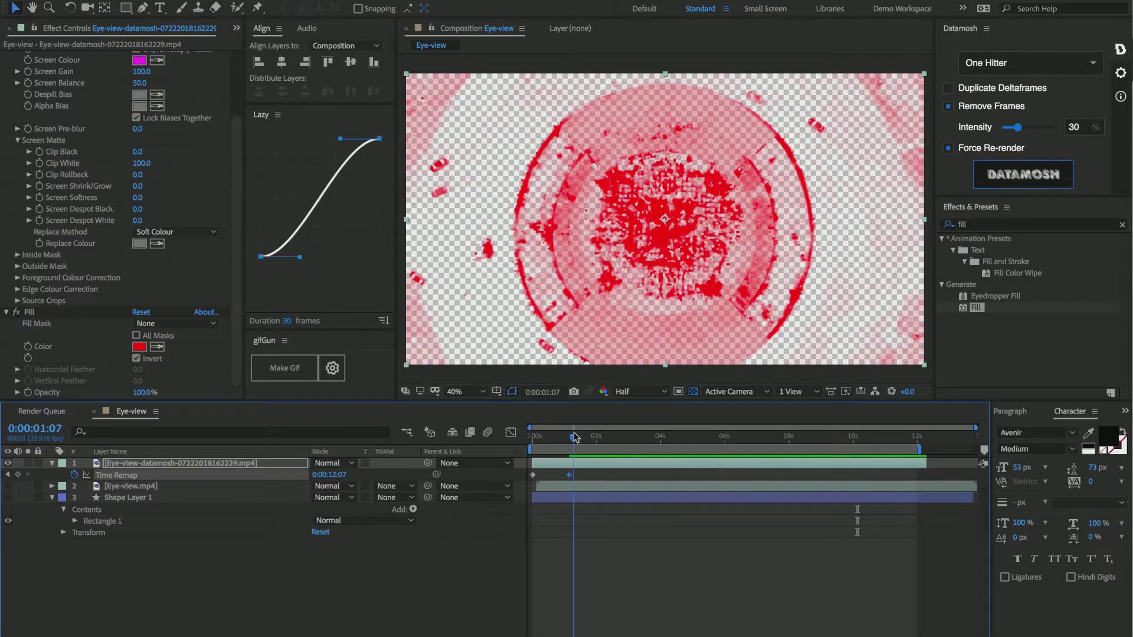
pyautogui.press('=')
pyautogui.press('=')
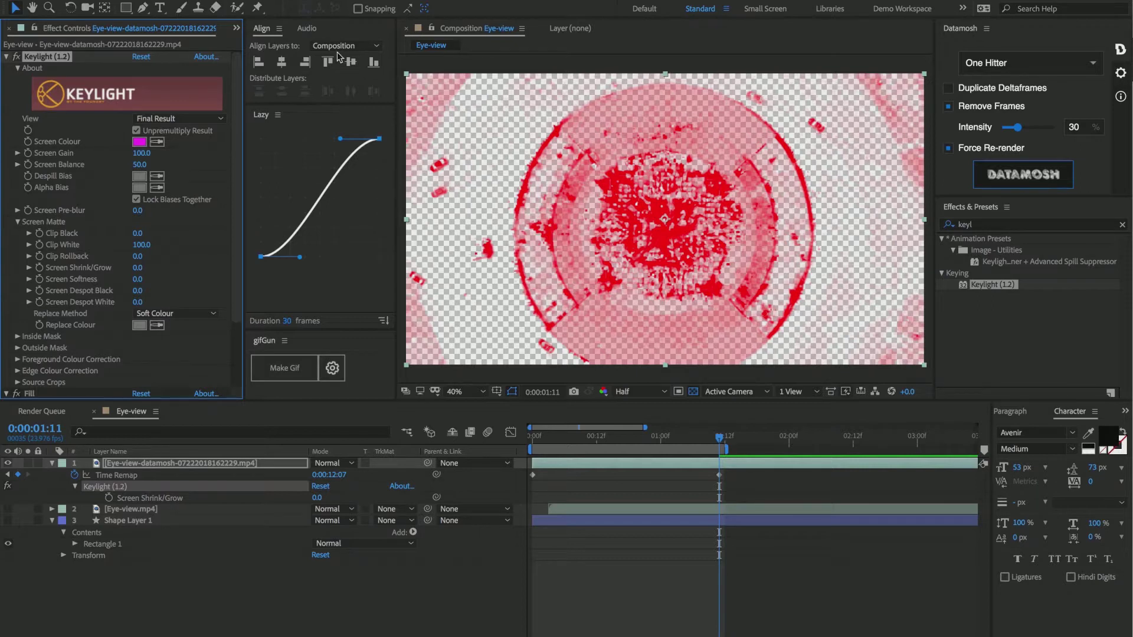
# - Enter 0 for Keylight's Screen Balance in Effect Controls
pyautogui.click(141, 166)
pyautogui.press('Return')
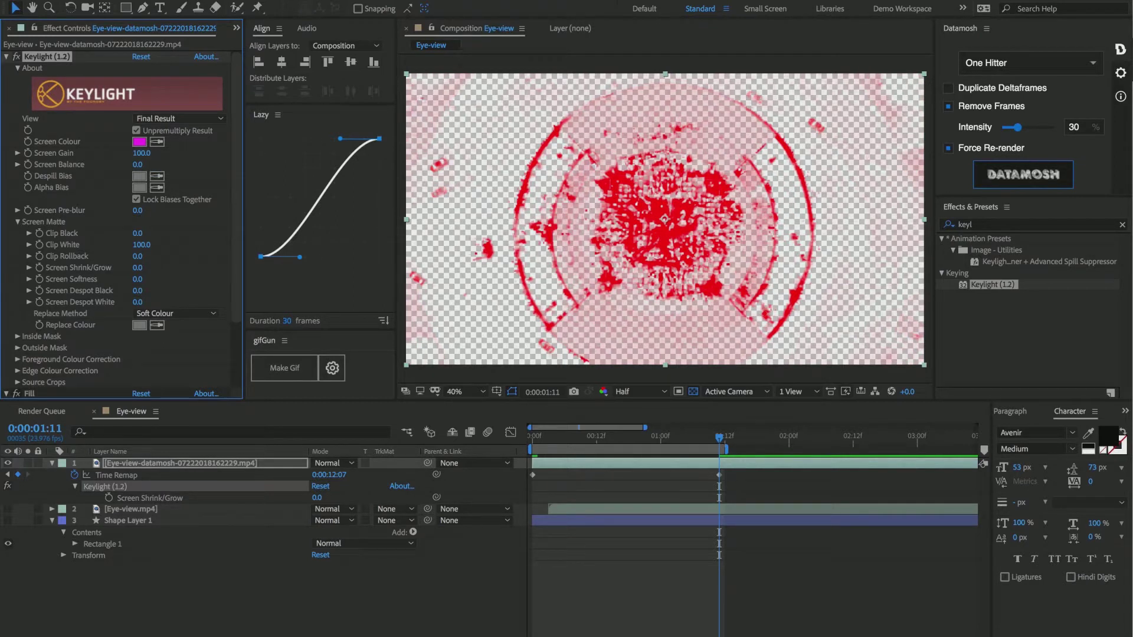
# - Keyframe Screen Shrink/Grow from 0 at 0:00 up to 38.7, and raise Clip Black to 15
pyautogui.click(39, 269)
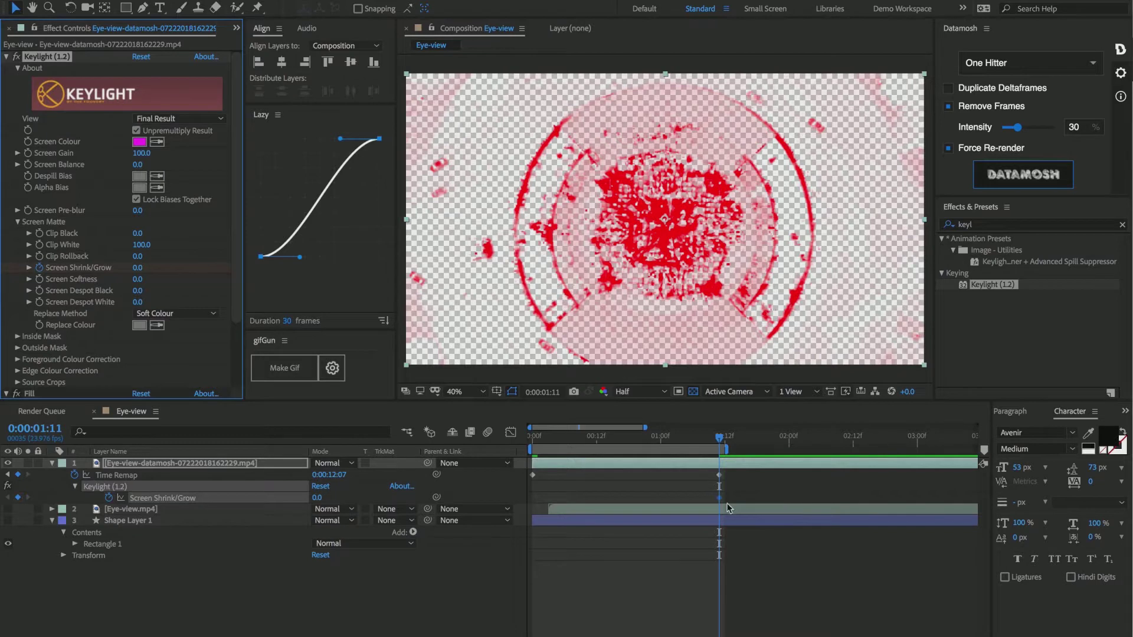
pyautogui.moveTo(720, 499); pyautogui.dragTo(528, 505)
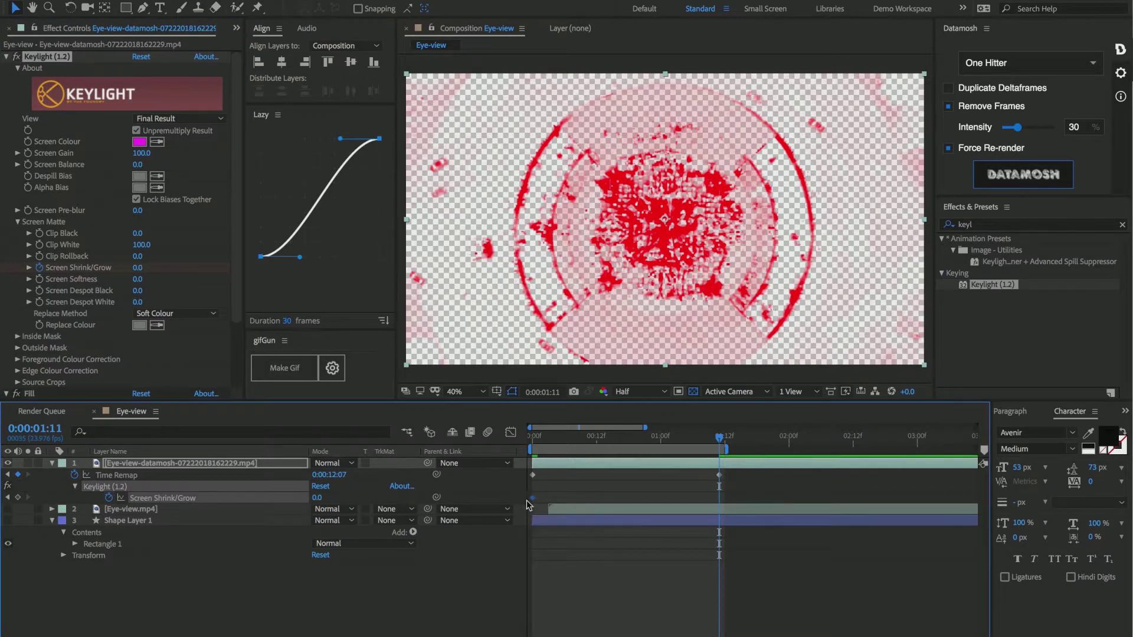
pyautogui.moveTo(137, 268); pyautogui.dragTo(395, 265)
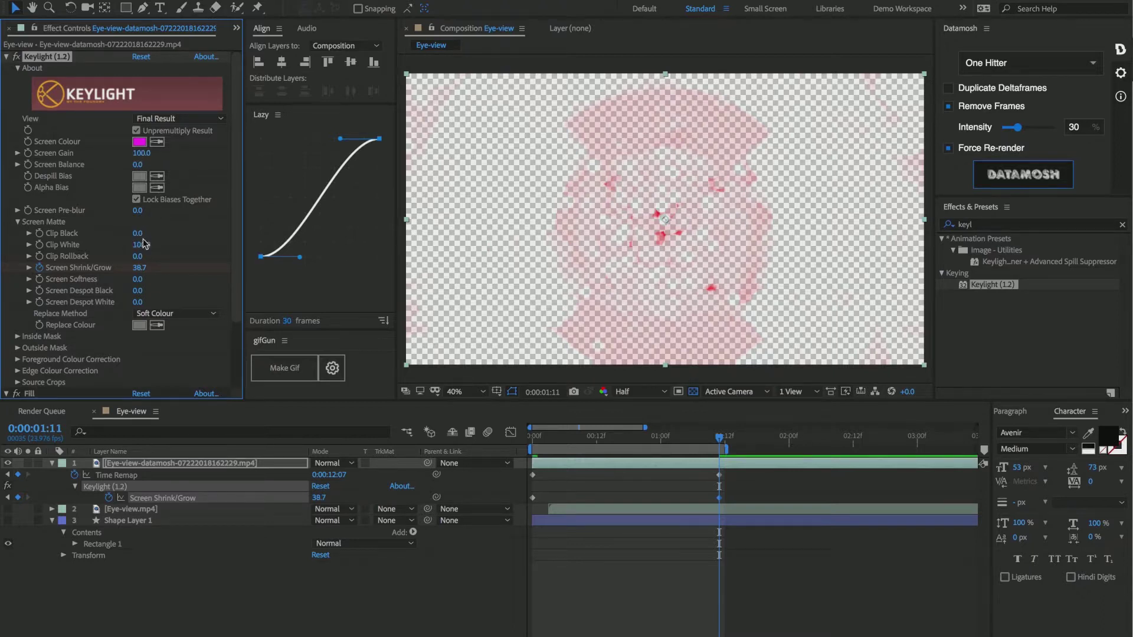
pyautogui.moveTo(138, 234)
pyautogui.mouseDown()
pyautogui.moveTo(164, 236)
pyautogui.moveTo(124, 246)
pyautogui.mouseUp()
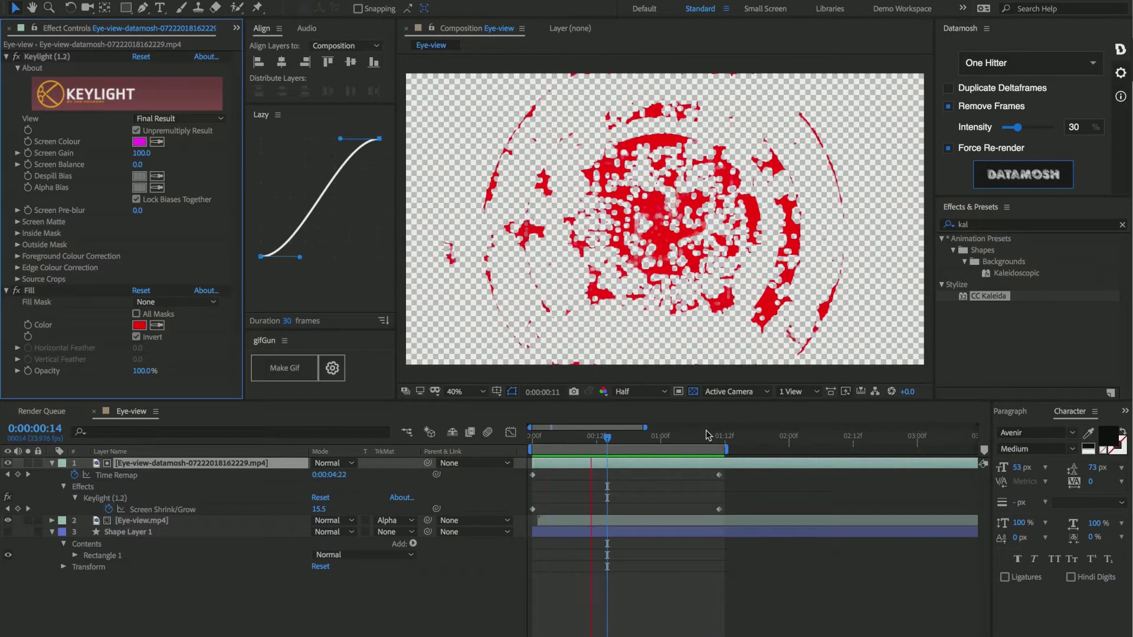
# - Check frames 3 and 11, select the Eye-view footage layer, and hide the datamosh layer
pyautogui.click(591, 434)
pyautogui.moveTo(586, 439); pyautogui.dragTo(601, 438)
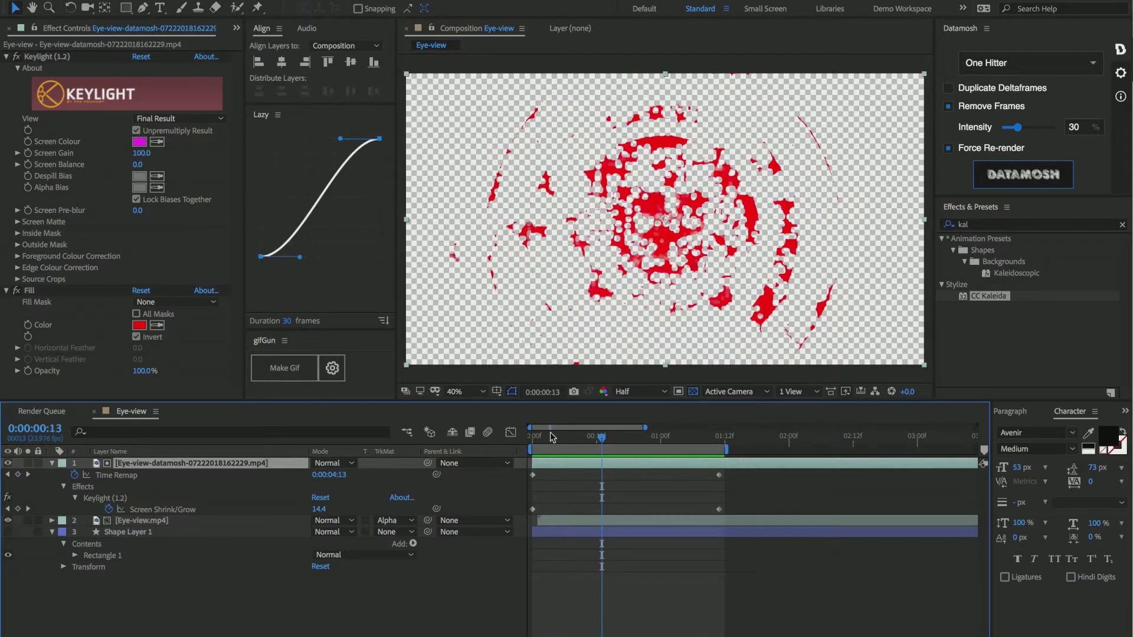
pyautogui.click(551, 441)
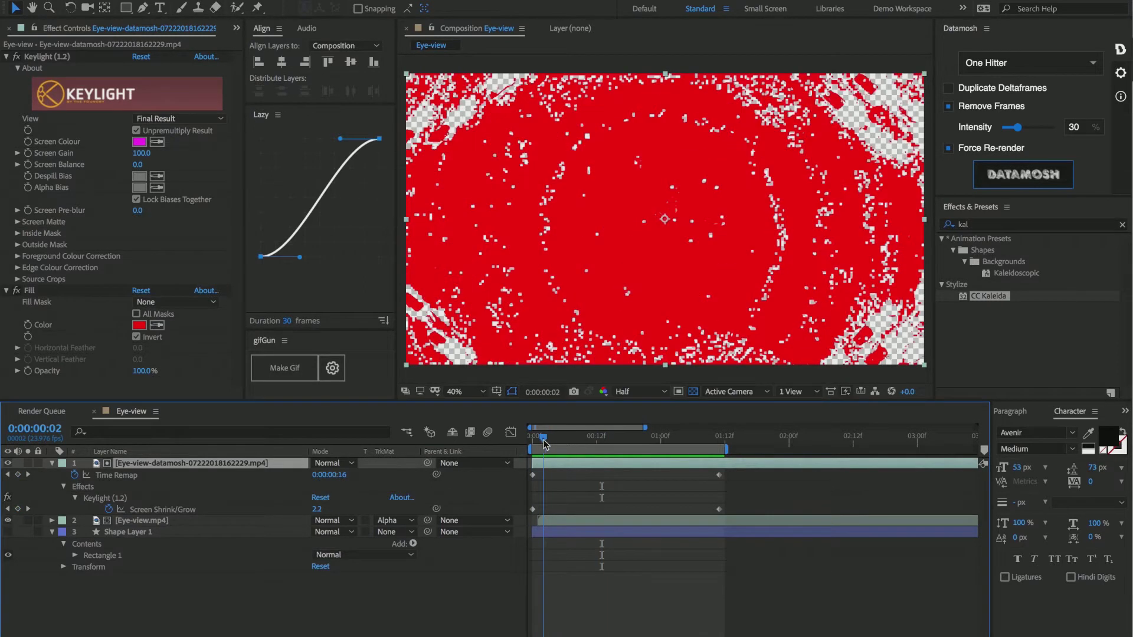
pyautogui.click(555, 522)
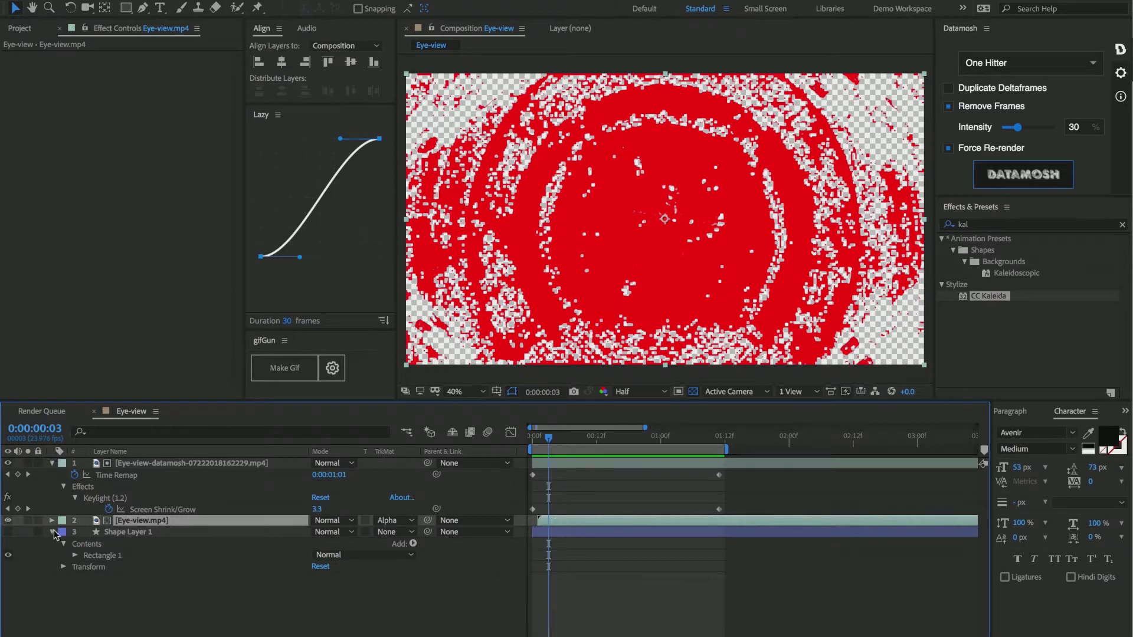
pyautogui.click(8, 463)
# - Preview the aerial footage through the datamosh matte, then apply CC Kaleida to the datamosh layer
pyautogui.click(9, 463)
pyautogui.click(8, 463)
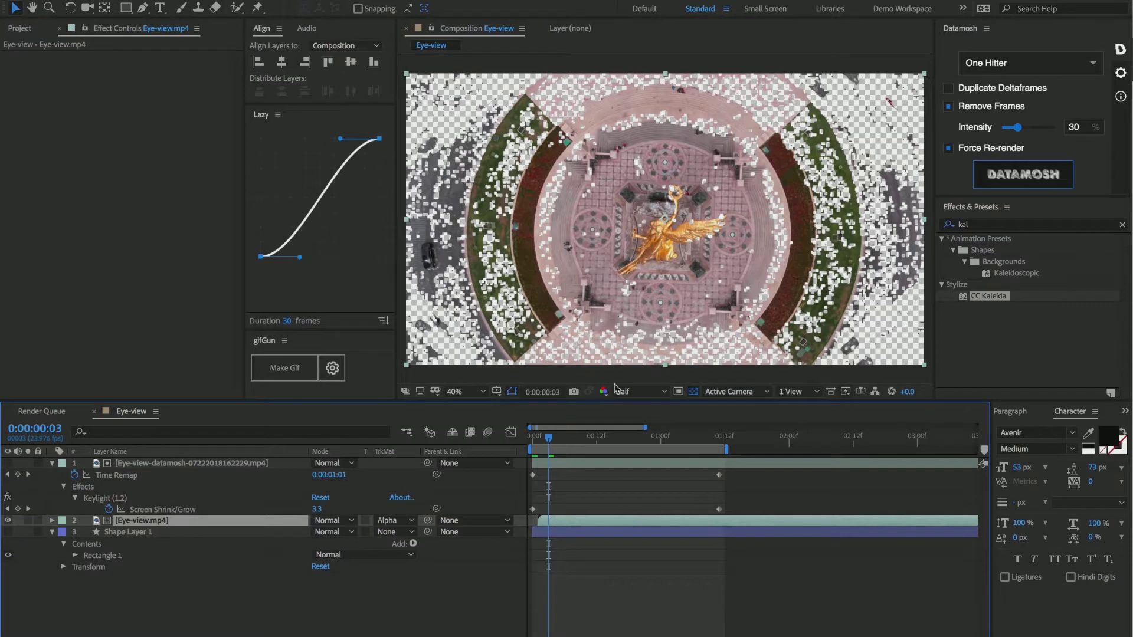
pyautogui.moveTo(549, 437); pyautogui.dragTo(533, 437)
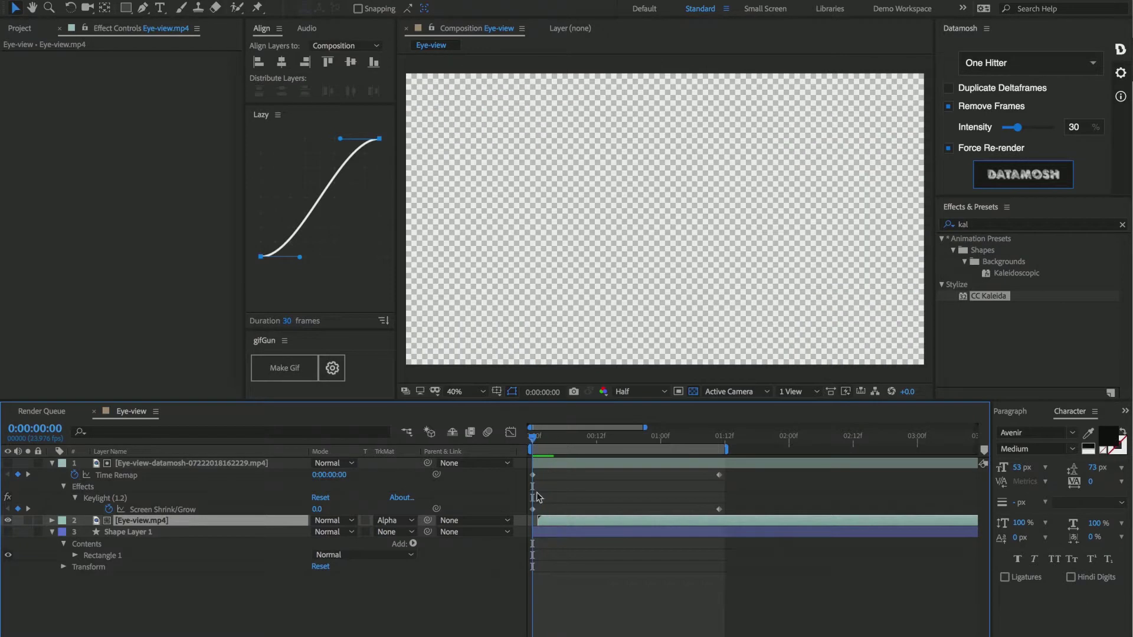
pyautogui.press('space')
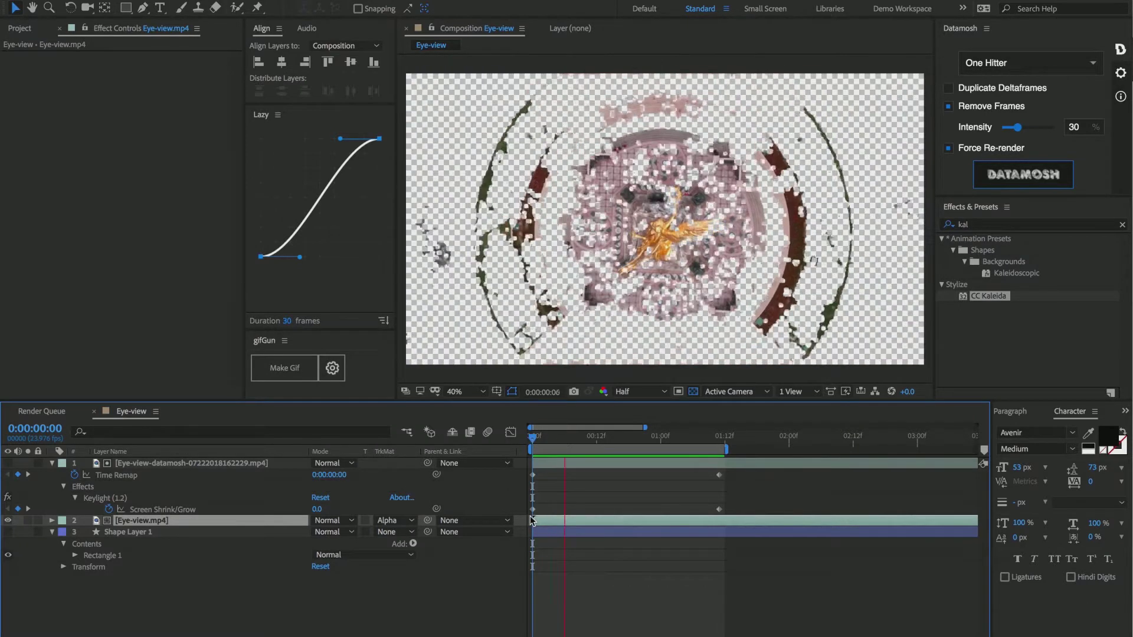
pyautogui.moveTo(558, 437); pyautogui.dragTo(703, 443)
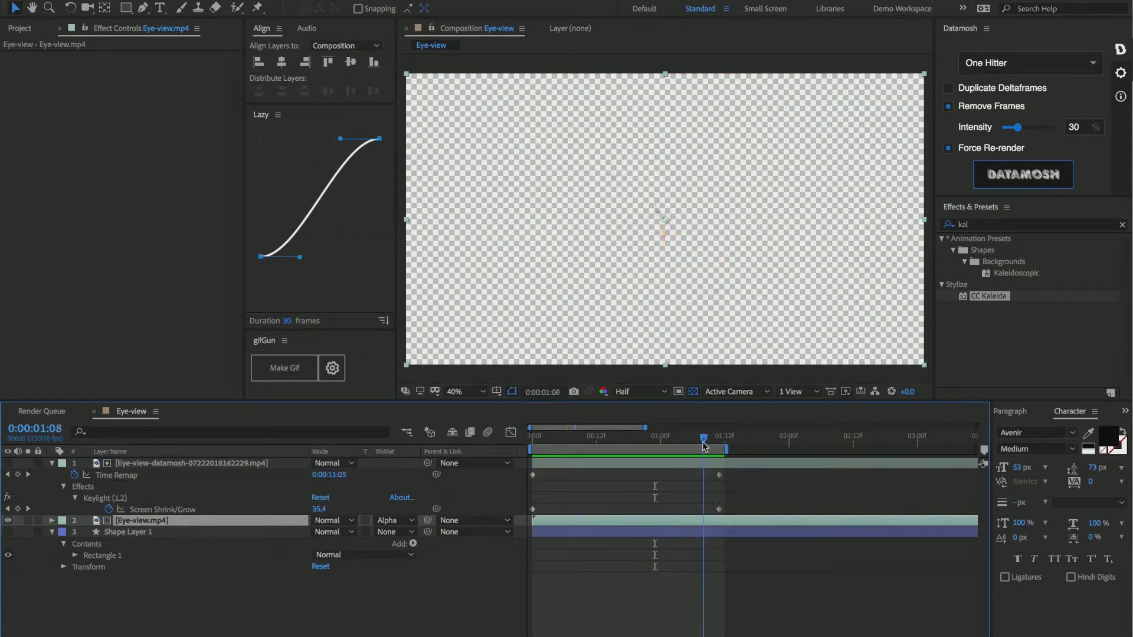
pyautogui.press('Home')
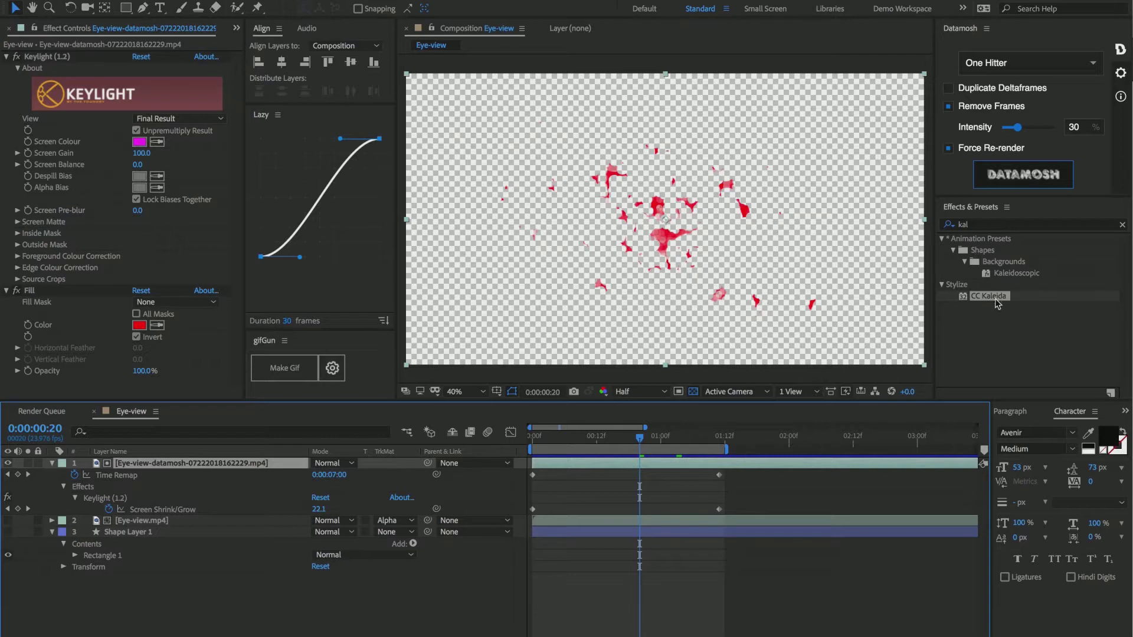
pyautogui.moveTo(997, 304); pyautogui.dragTo(728, 268)
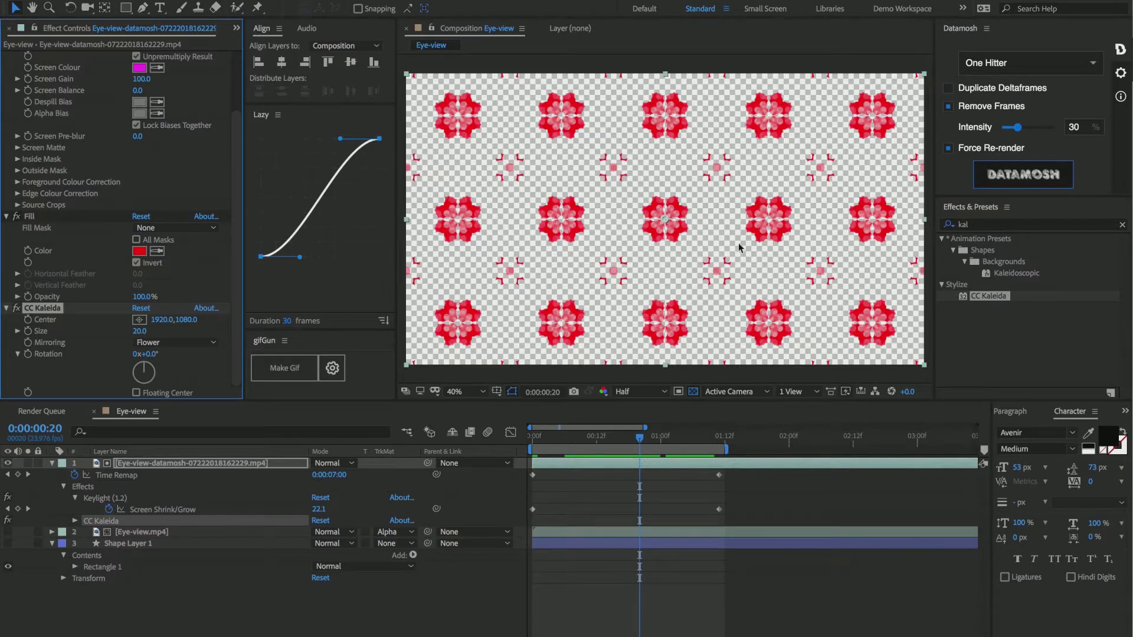
# - Raise CC Kaleida Size from 20 to 23.5 with Flower mirroring, checking at frame 12
pyautogui.moveTo(609, 437)
pyautogui.mouseDown()
pyautogui.moveTo(573, 441)
pyautogui.moveTo(624, 443)
pyautogui.moveTo(552, 446)
pyautogui.moveTo(600, 449)
pyautogui.mouseUp()
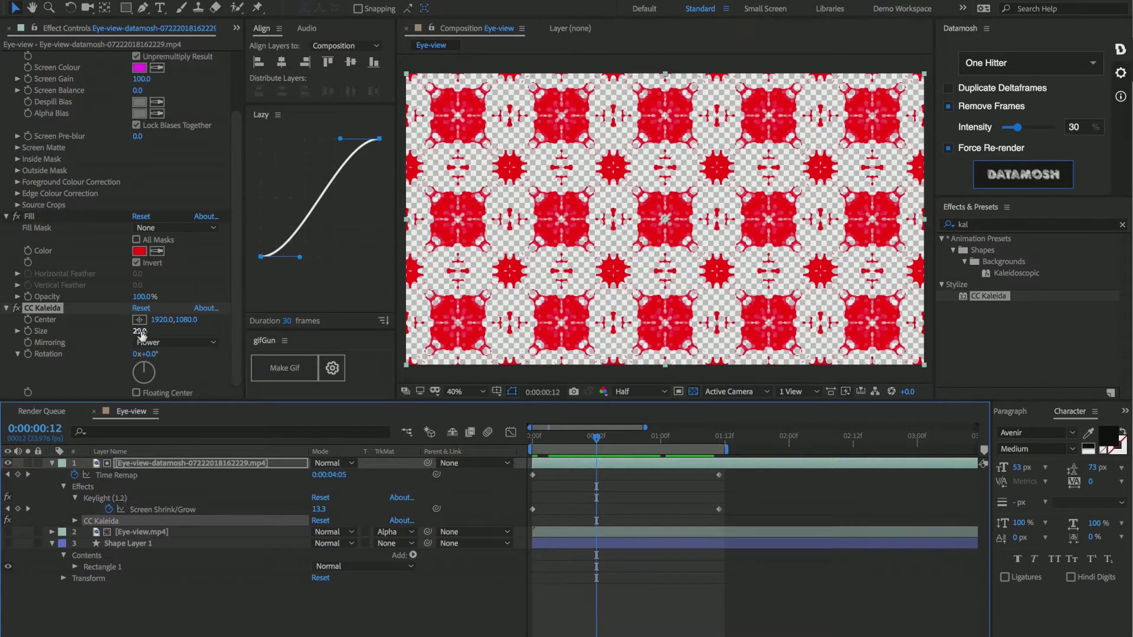
pyautogui.moveTo(141, 332); pyautogui.dragTo(166, 332)
pyautogui.click(161, 343)
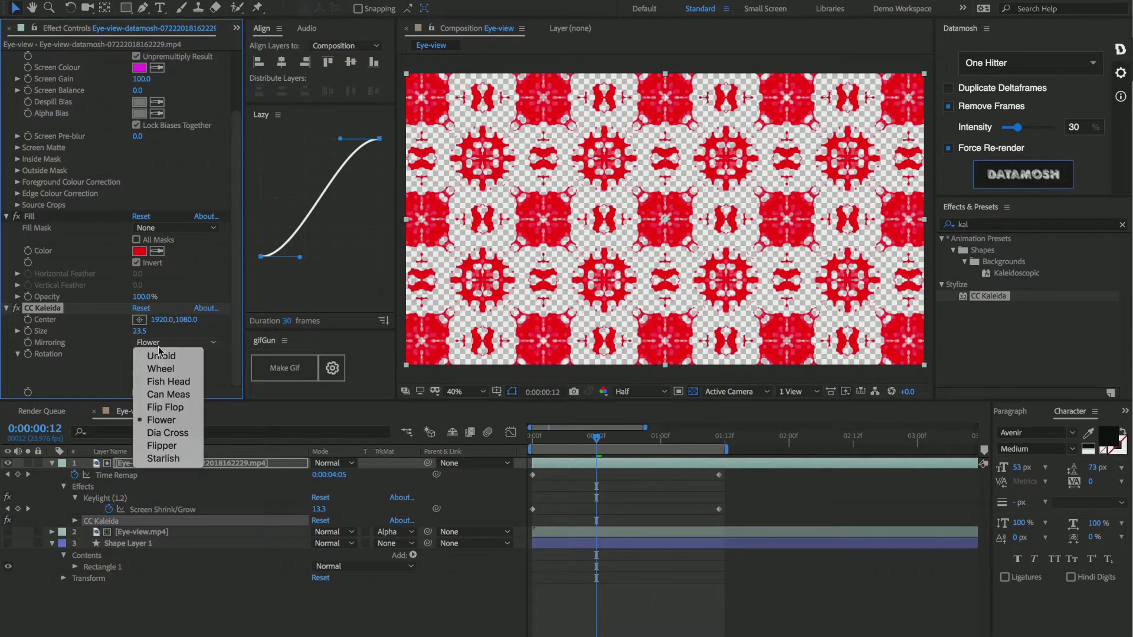
pyautogui.click(119, 346)
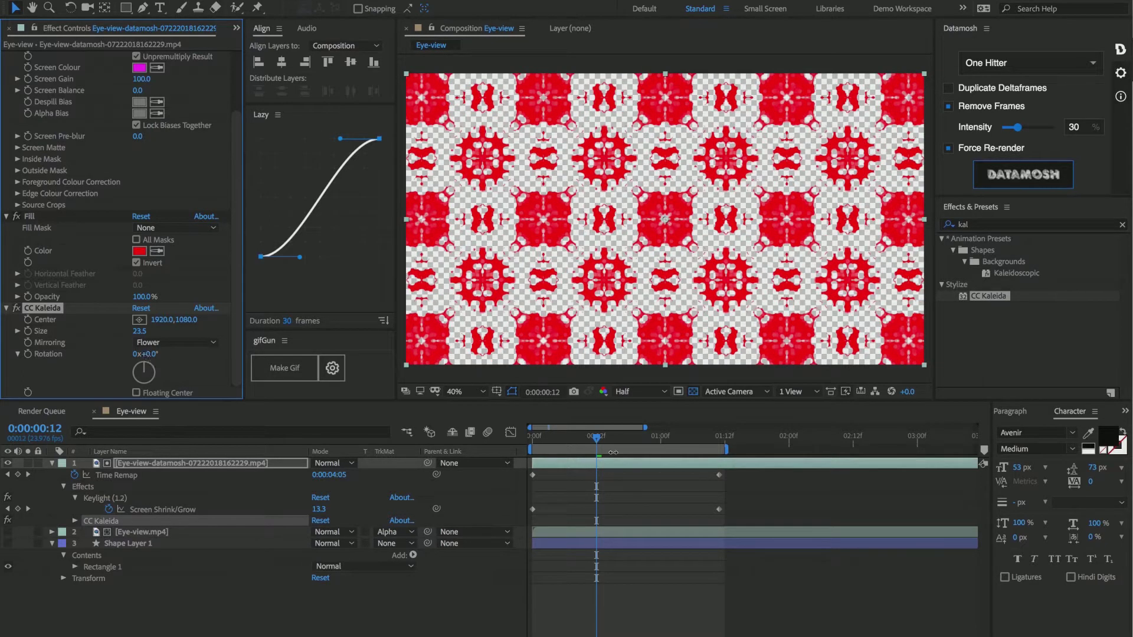
pyautogui.moveTo(595, 438)
pyautogui.mouseDown()
pyautogui.moveTo(566, 438)
pyautogui.moveTo(597, 438)
pyautogui.mouseUp()
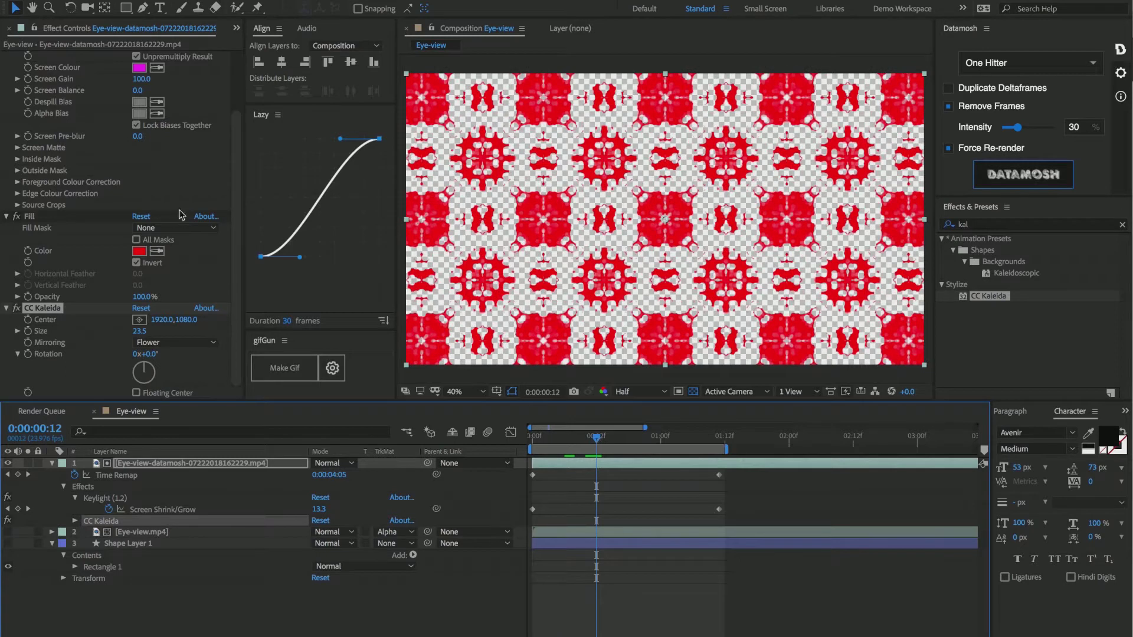
# - Duplicate the top datamosh layer with Cmd+D
pyautogui.click(619, 498)
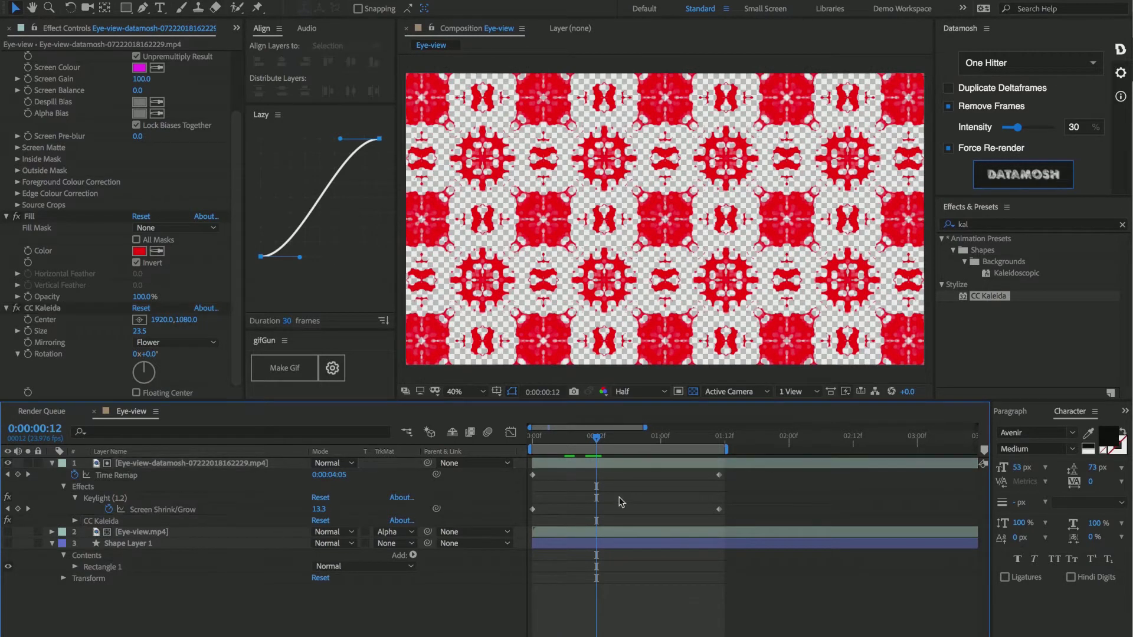
pyautogui.click(592, 464)
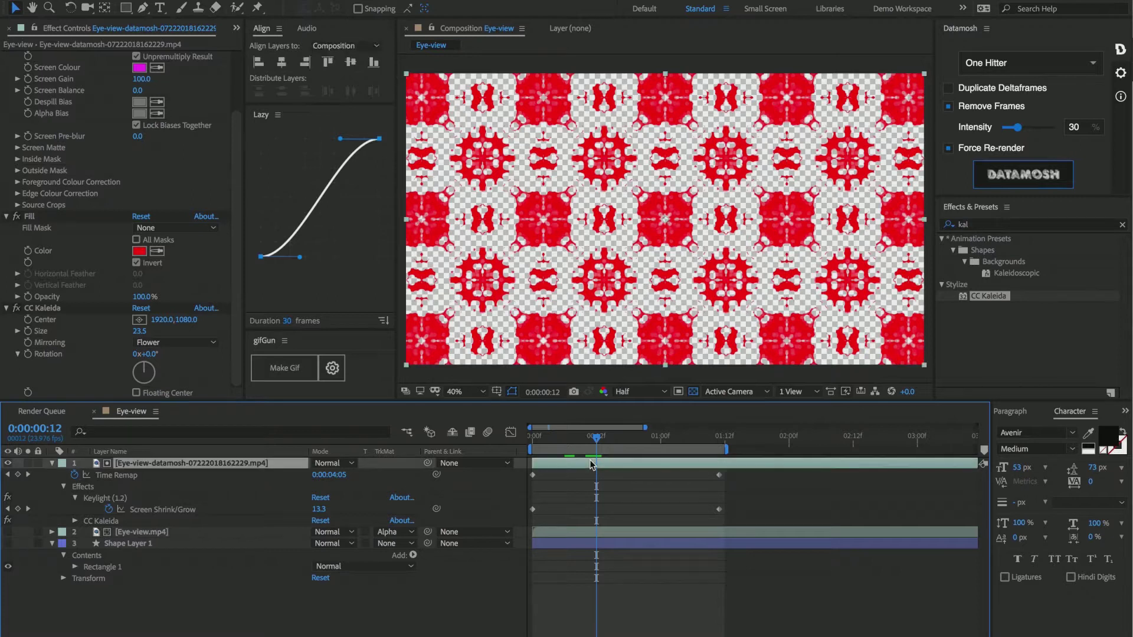
pyautogui.hotkey('ctrl', 'd')
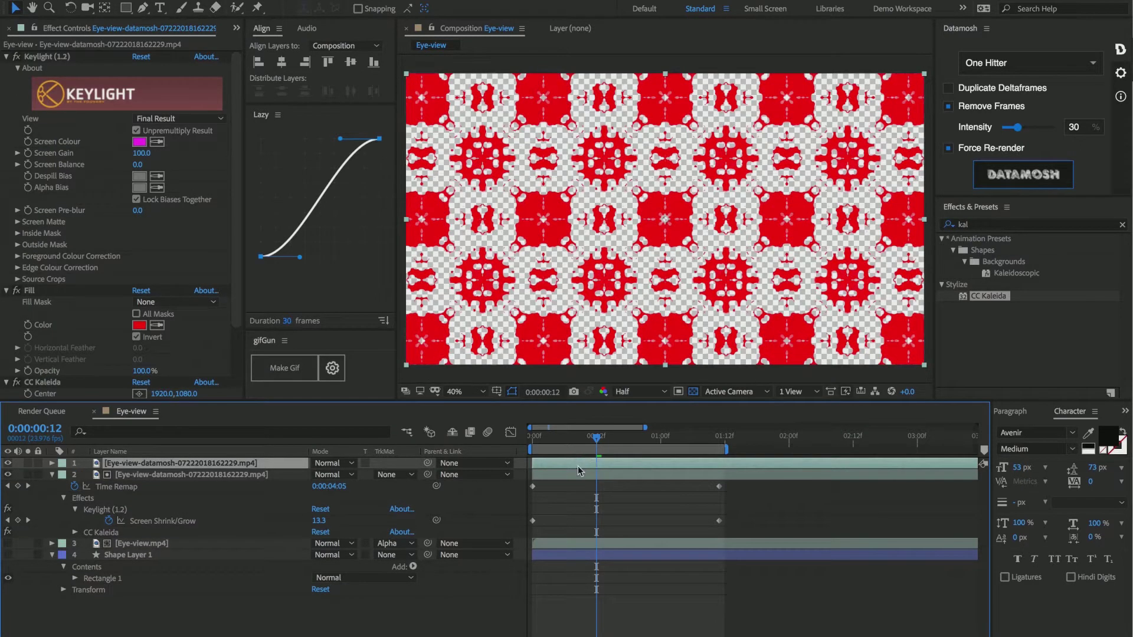
# - Make the top copy's Fill Color white and shift the red layer 2 slightly later
pyautogui.click(139, 325)
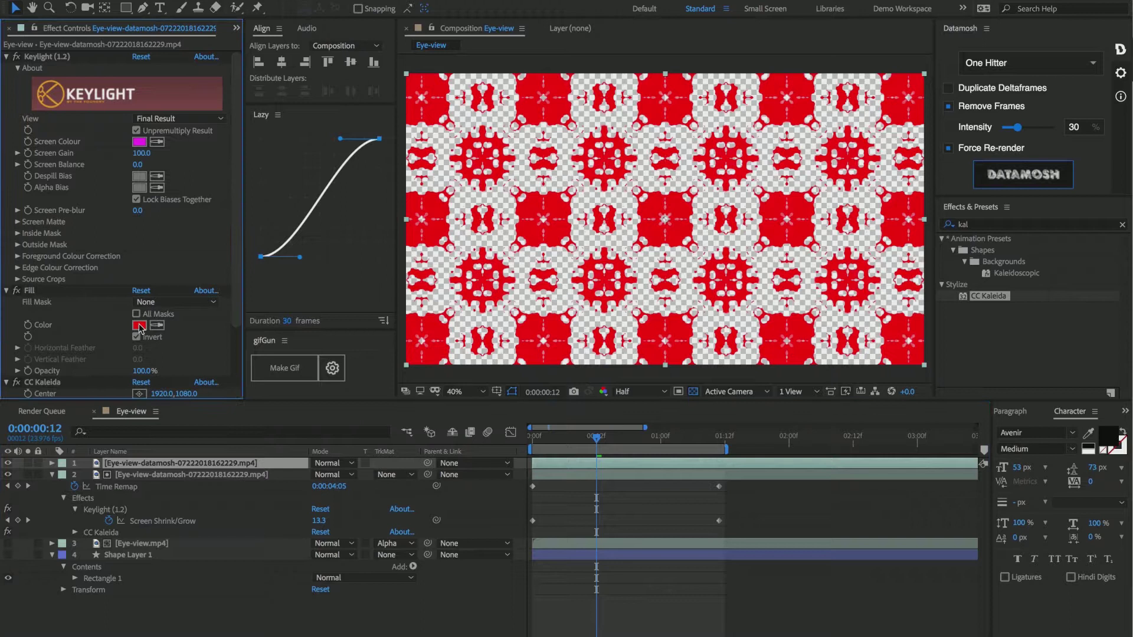
pyautogui.click(347, 162)
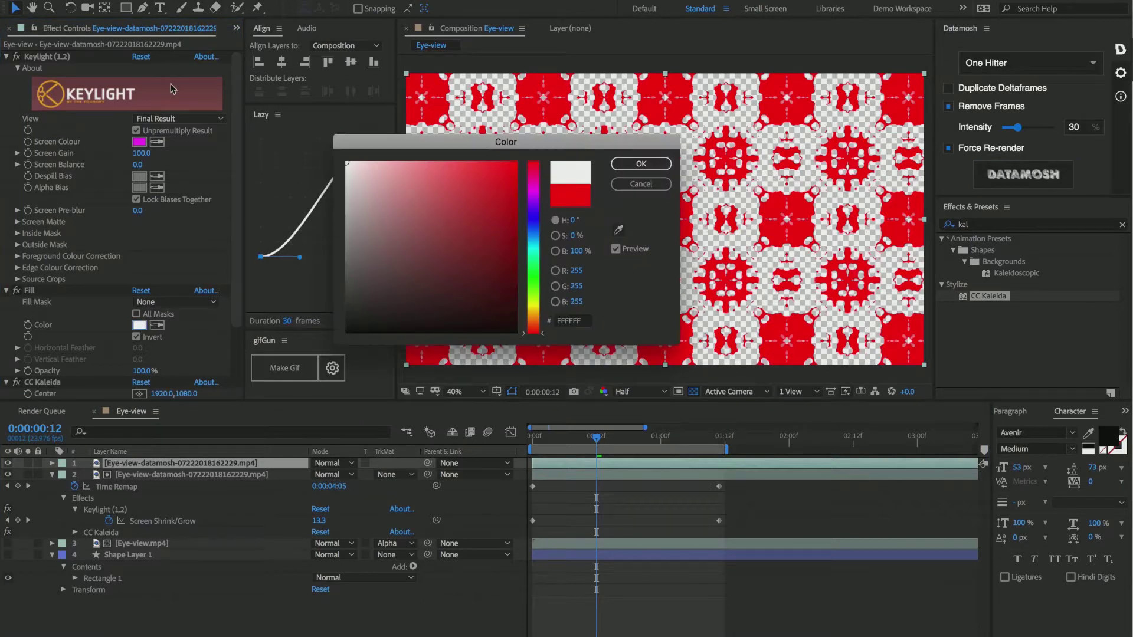
pyautogui.click(634, 165)
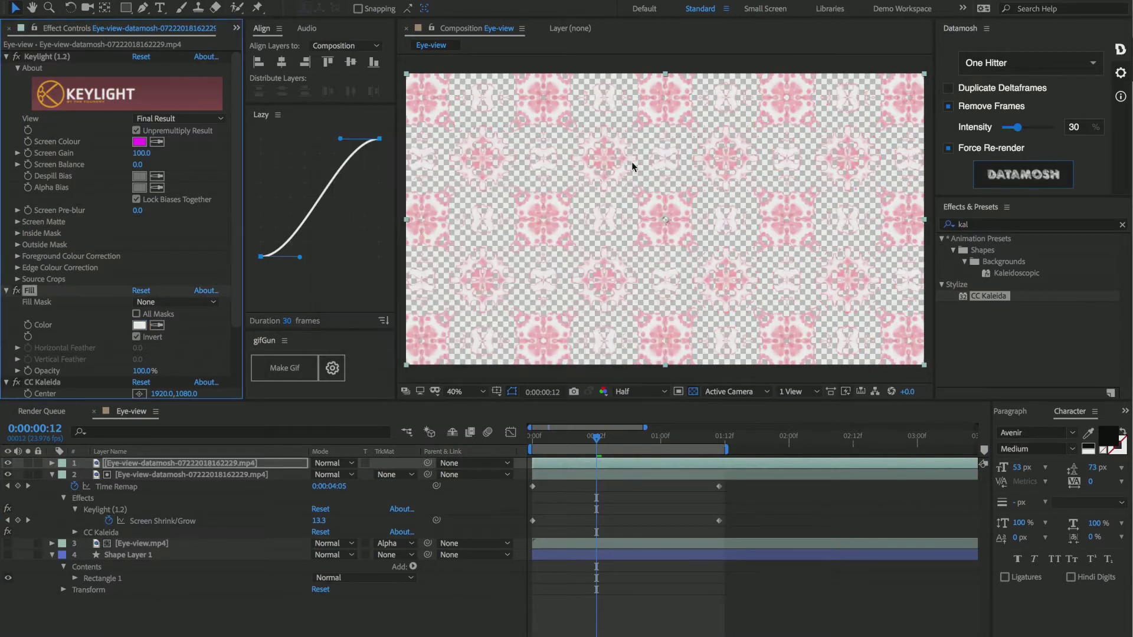
pyautogui.click(545, 475)
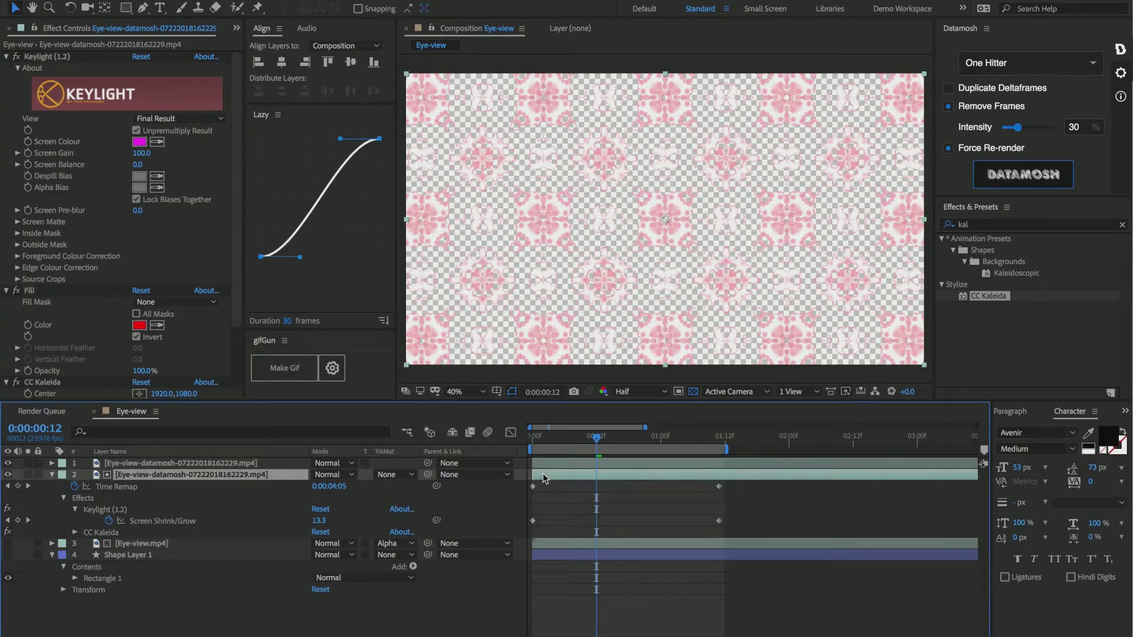
pyautogui.moveTo(543, 476); pyautogui.dragTo(555, 480)
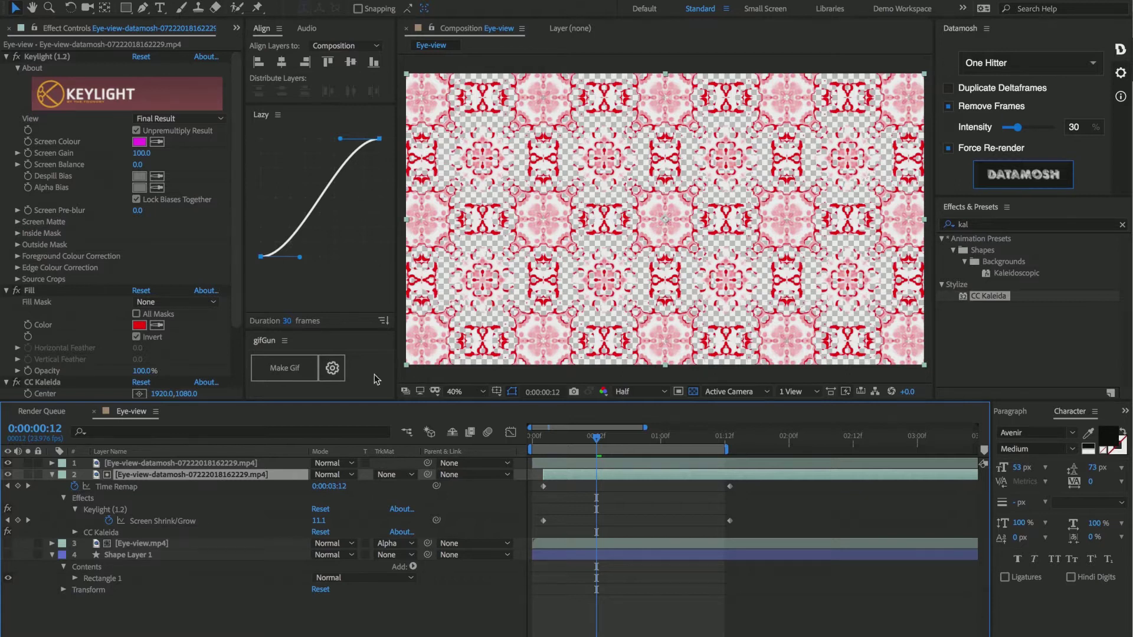
# - Preview the kaleidoscope from the first frame over the cyan background
pyautogui.click(693, 391)
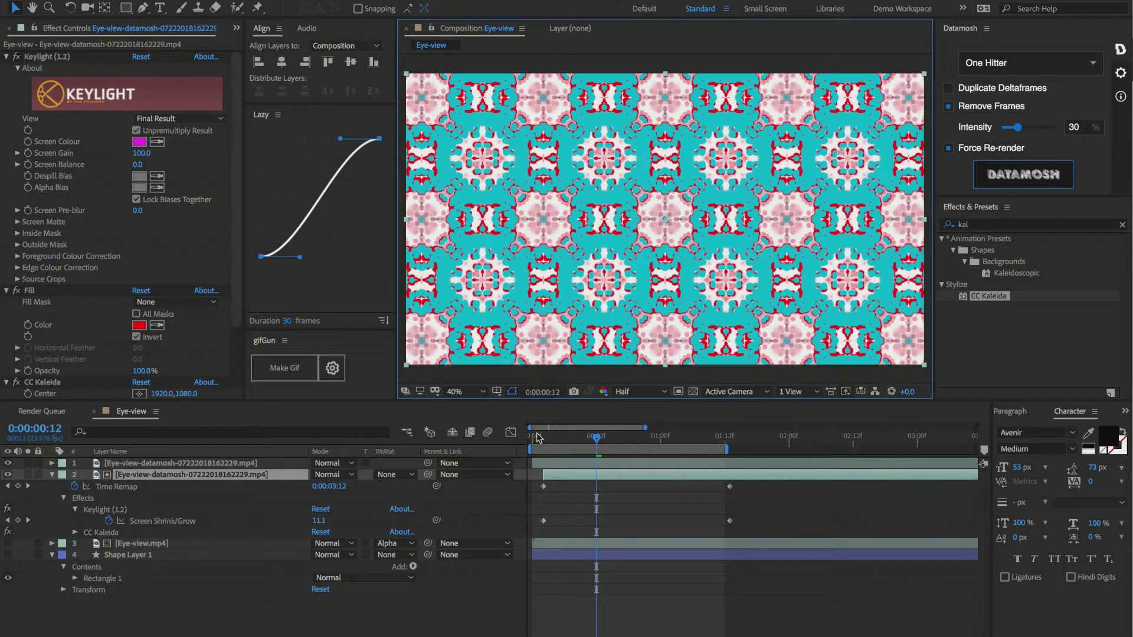
pyautogui.click(445, 442)
pyautogui.press('Home')
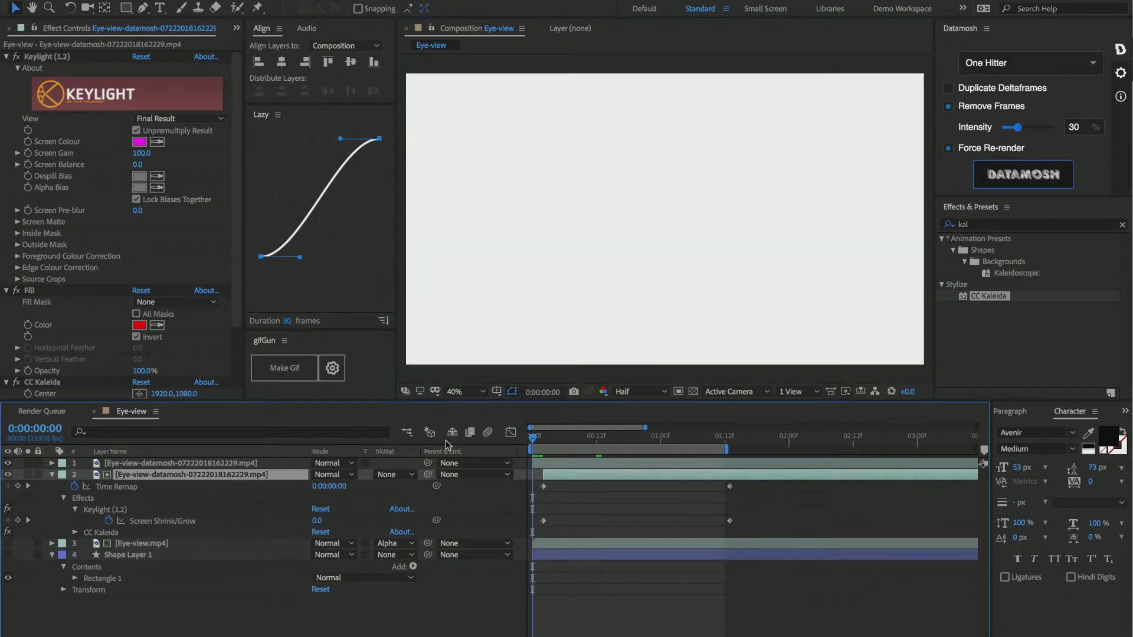
pyautogui.press('space')
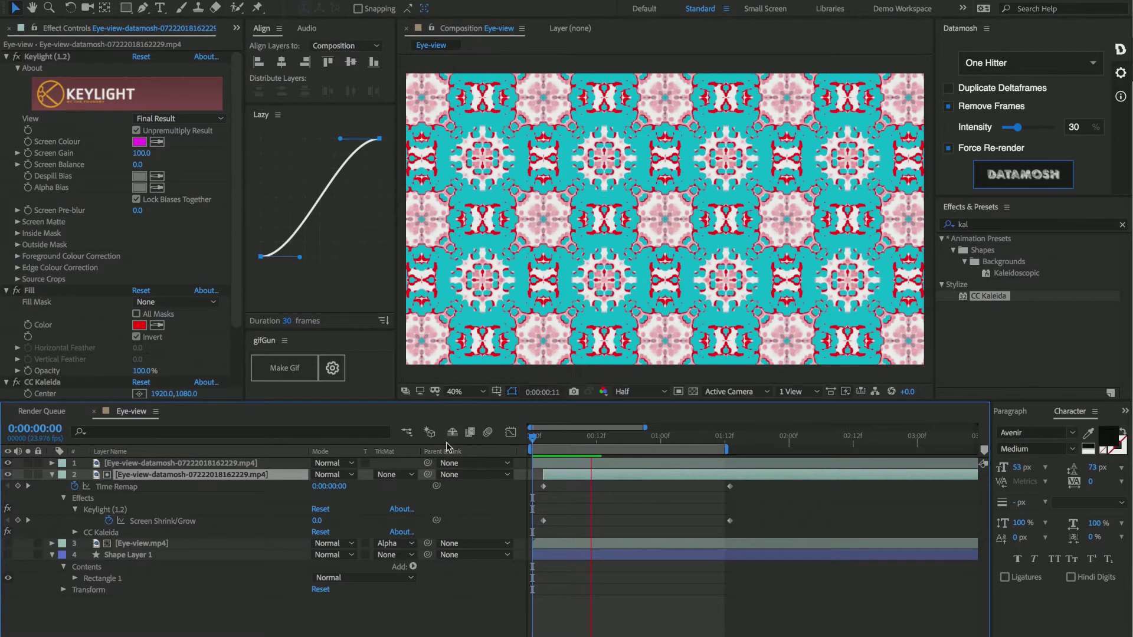
pyautogui.press('space')
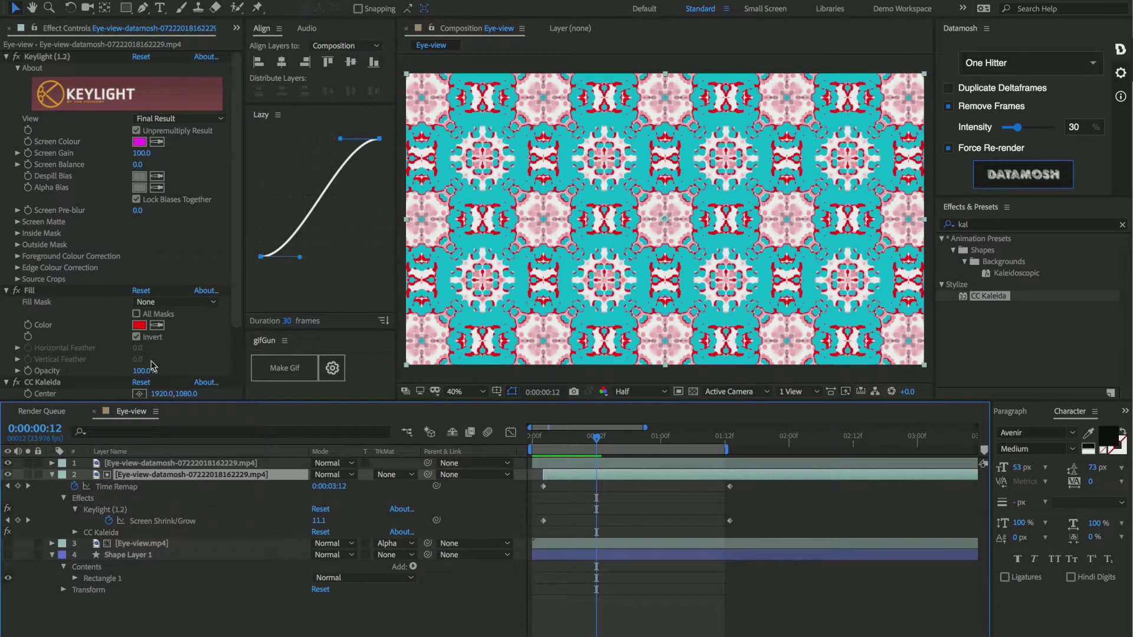
# - Set the datamosh layer's CC Kaleida Mirroring to Fish Head, then the top layer's Mirroring
pyautogui.scroll(-2, 163, 366)
pyautogui.scroll(-3, 166, 363)
pyautogui.click(189, 342)
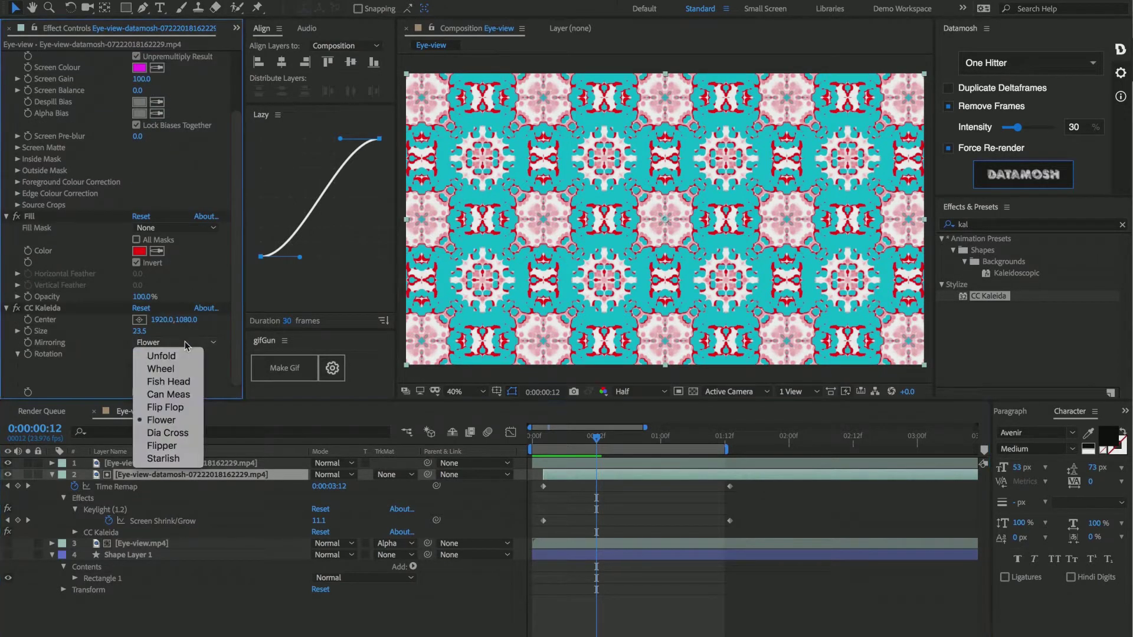
pyautogui.click(180, 382)
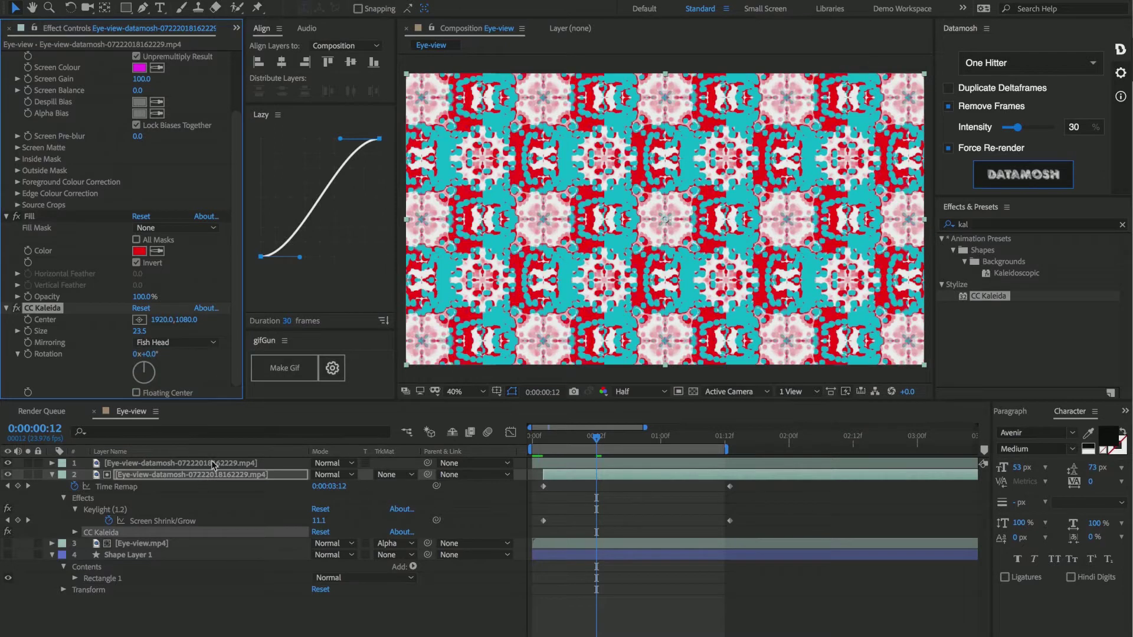
pyautogui.click(212, 464)
pyautogui.scroll(-5, 186, 350)
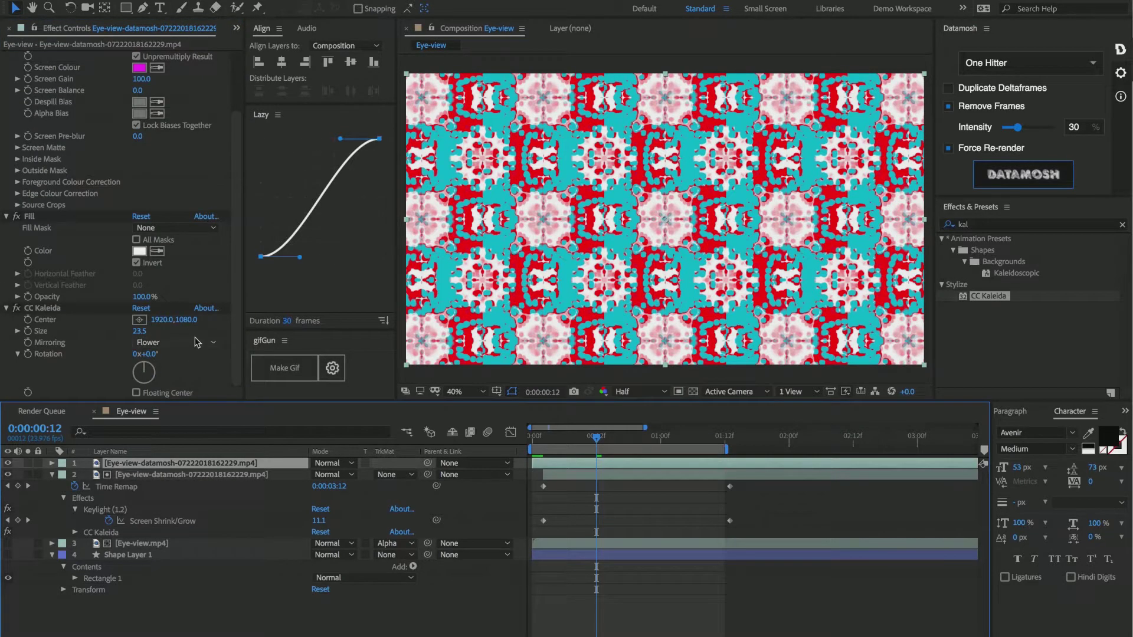
pyautogui.click(184, 342)
# - Set the top layer's mirroring to Fish Head and bring up the aescripts Datamosh page
pyautogui.click(178, 382)
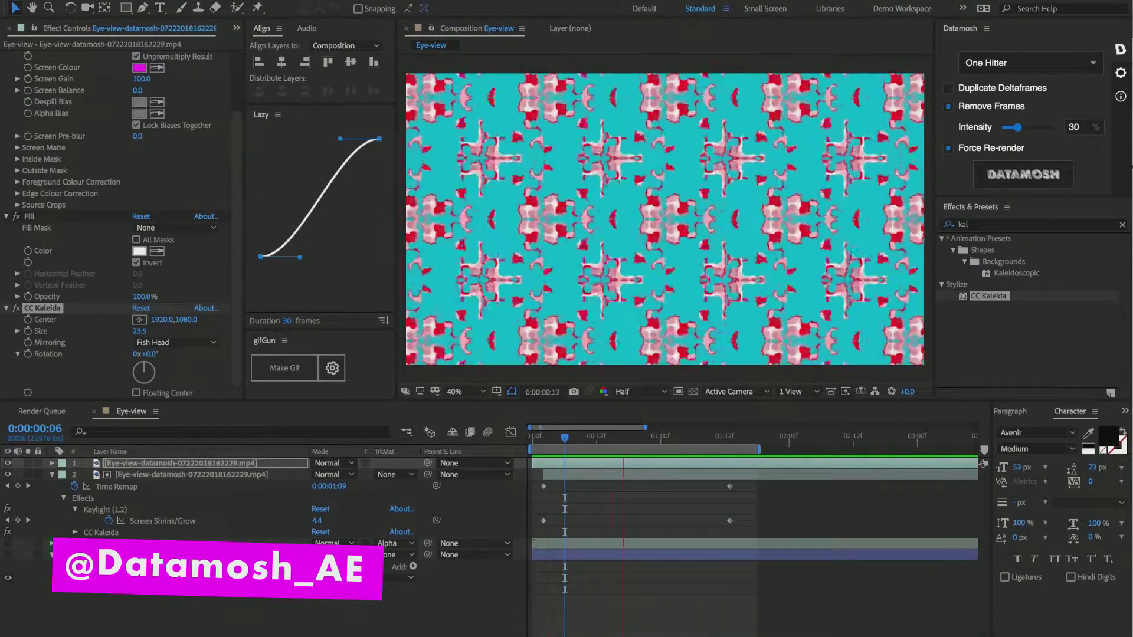
pyautogui.click(82, 629)
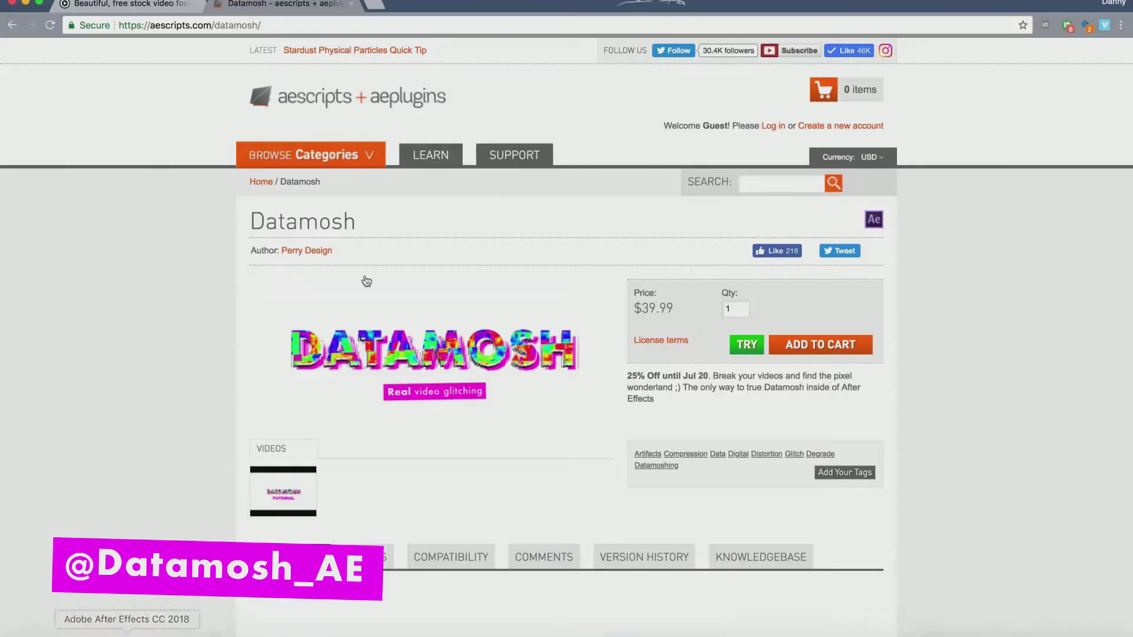